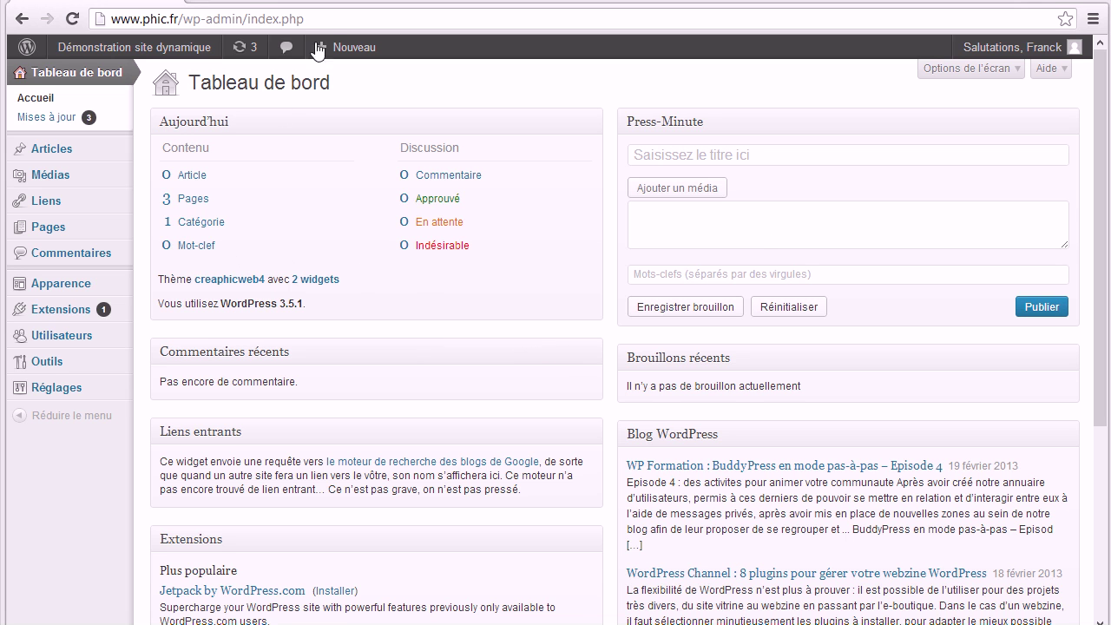
Step: Add a new page to the site with the title "Ma page nouvell"
{"action": "left_click", "coordinate": [44, 229]}
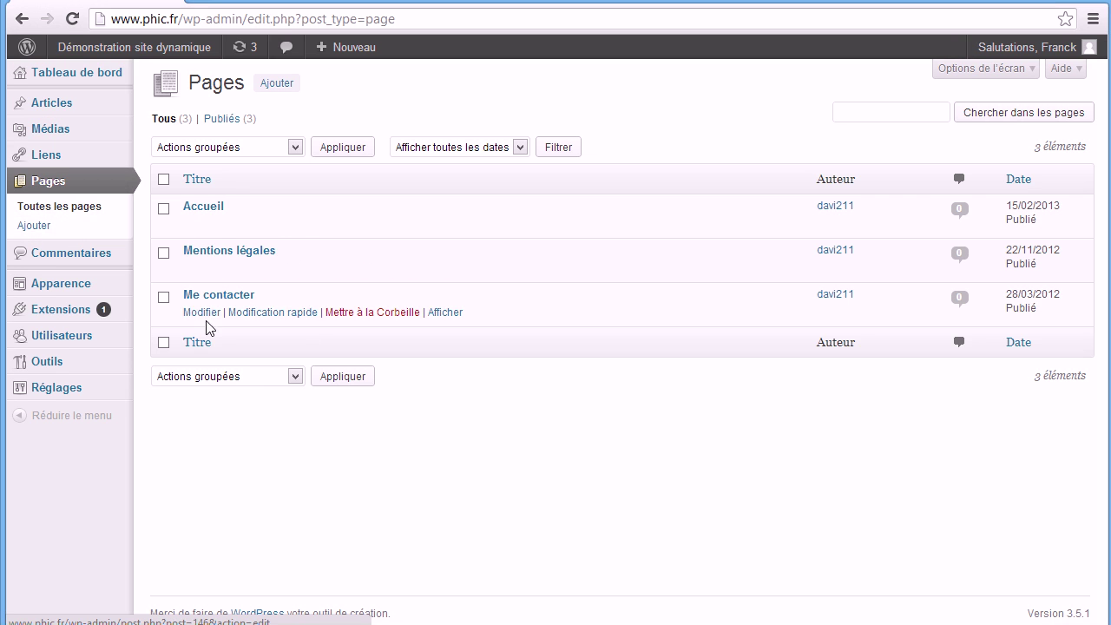
{"action": "left_click", "coordinate": [278, 86]}
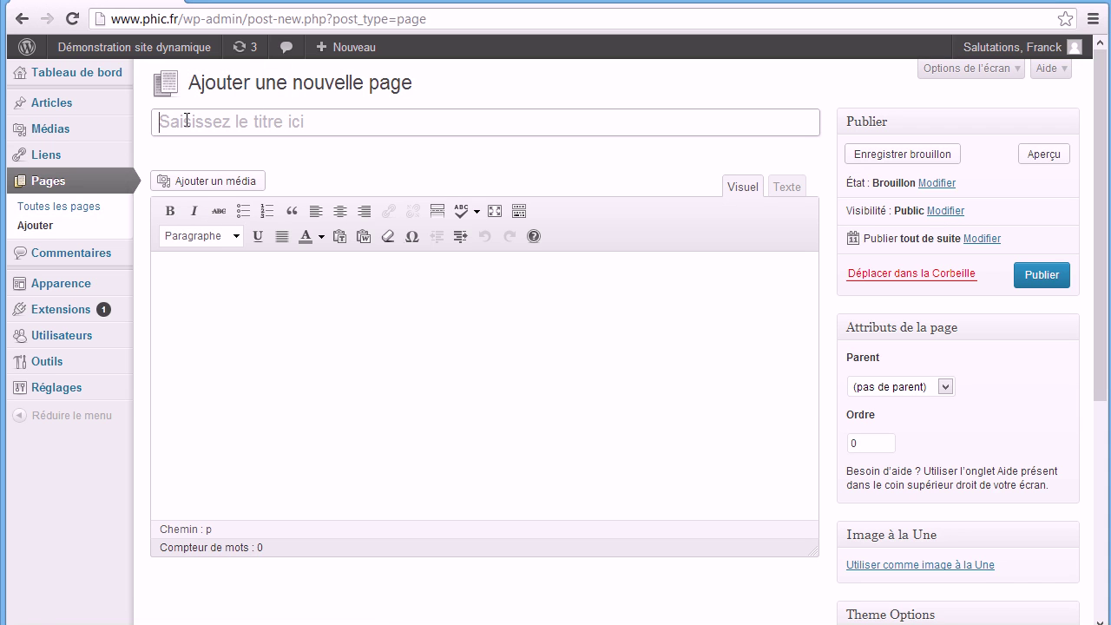
{"action": "left_click", "coordinate": [187, 121]}
{"action": "type", "text": "Ma page nouvell"}
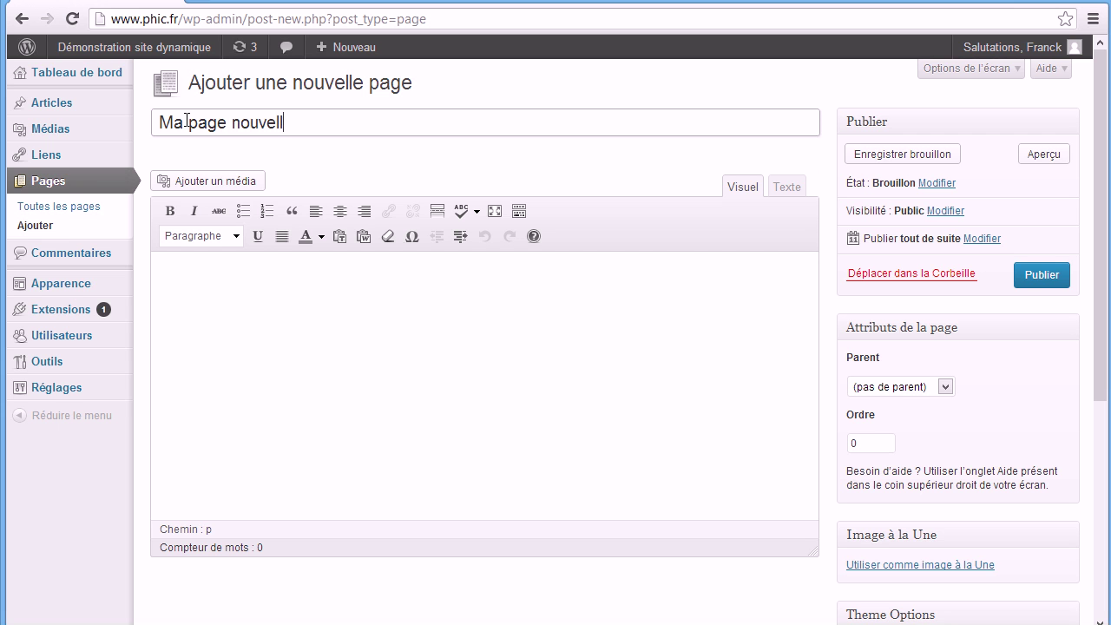
Step: Insert the lorem ipsum passage as plain text in the page body, with "Ma nouvelle page" as its first line
{"action": "left_click", "coordinate": [318, 294]}
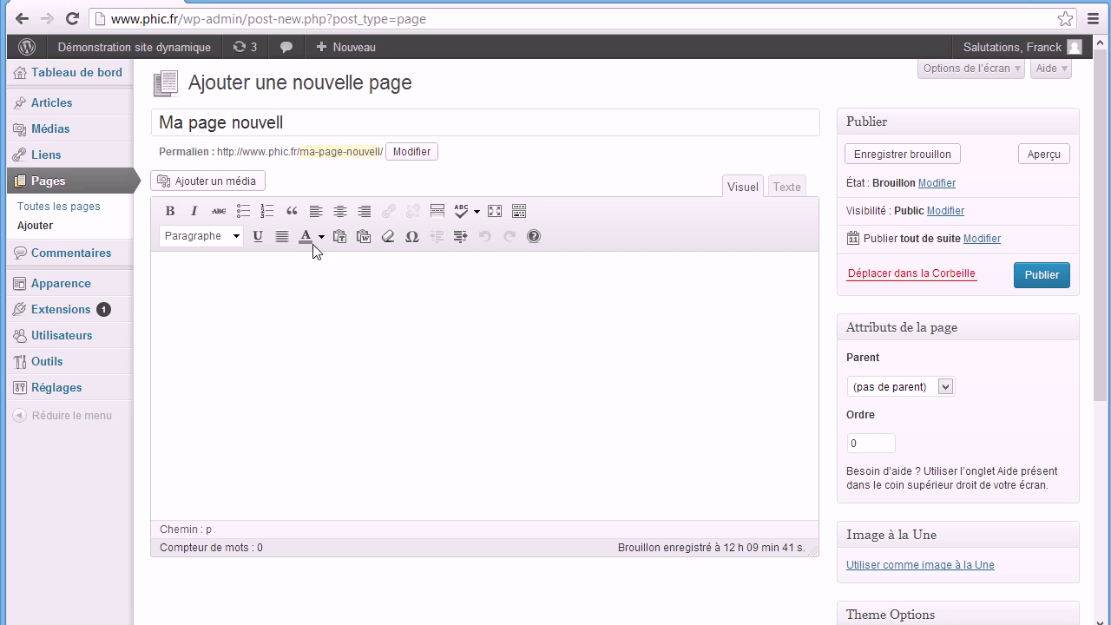
{"action": "left_click", "coordinate": [339, 236]}
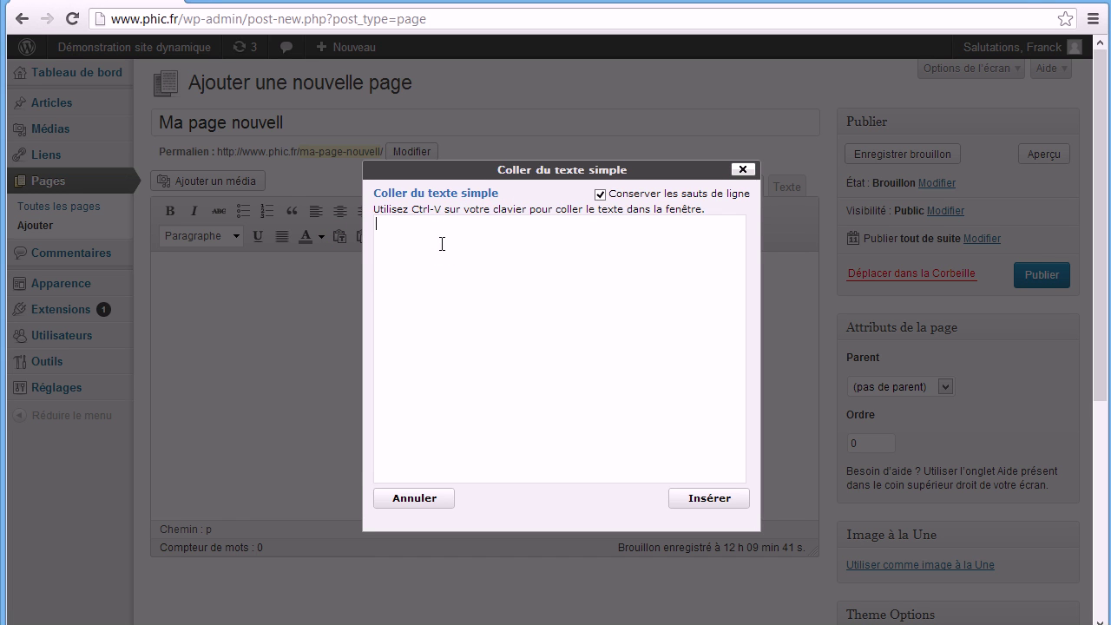
{"action": "type", "text": "Ma nouvelle page aux futurs contenus lors de la production de maquettes pour les publications ou sites Web. Le terme Lipsum est issu de la contraction du plus connu de ce type de texte \"Lorem ipsum\". Ils sont également connus sous les noms de texte blanc, faux-texte, bolo bolo, pseudo texte, texte factice, vrai faux texte, faux contenu, texte de remplissage, de remplacement, ou d'attente. Outre son usage dans les milieux de l'imprimerie et du graphisme, certains chansonniers en font l'utilisation lors de la composition de mélodies, chantant ces textes en amont de l'écriture de leur textes. L'utilisation de faux-textes aurait déjà été une pratique courante depuis le 16ème siècle dans les milieux de l'imprimerie et de la composition."}
{"action": "left_click", "coordinate": [709, 499]}
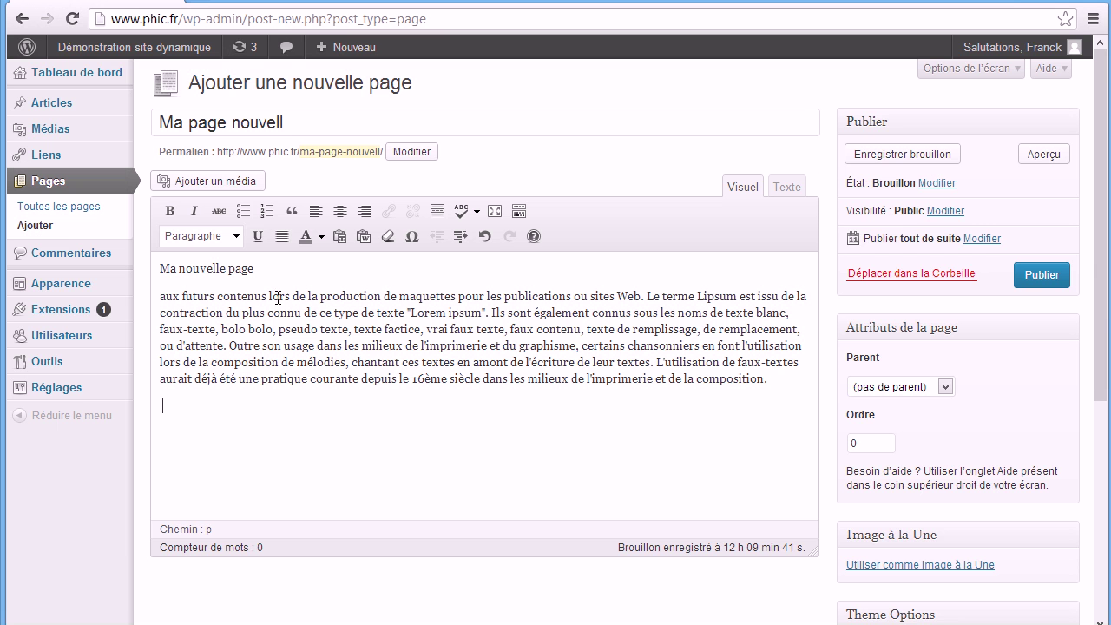
Step: Format the body's first line, "Ma nouvelle page", as Titre 1
{"action": "left_click_drag", "start_coordinate": [283, 269], "coordinate": [158, 269]}
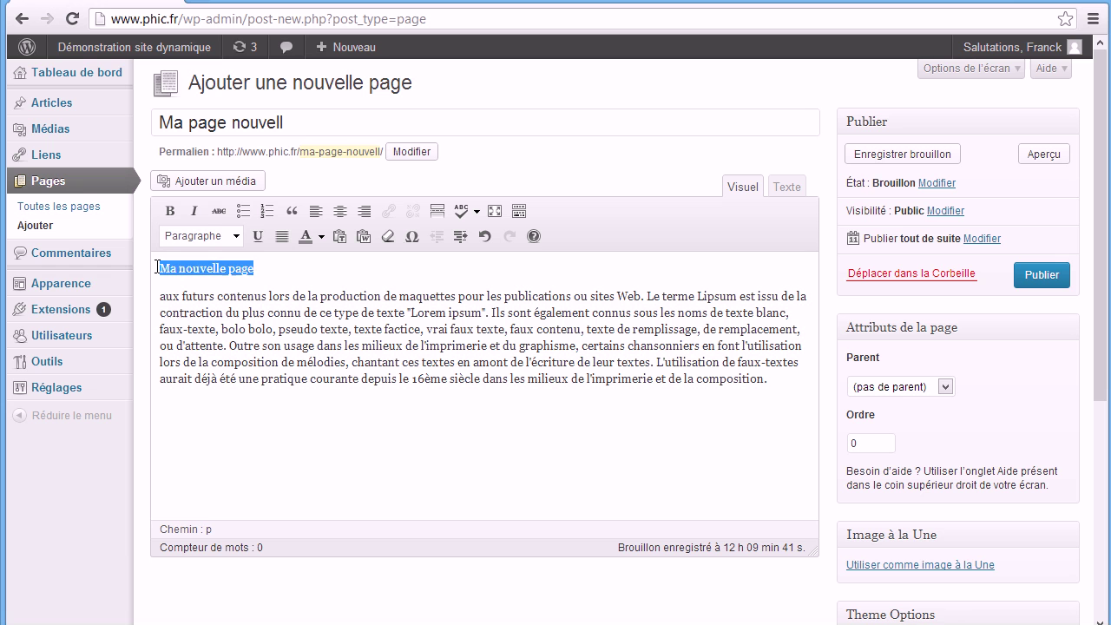
{"action": "left_click", "coordinate": [236, 236]}
{"action": "left_click", "coordinate": [208, 338]}
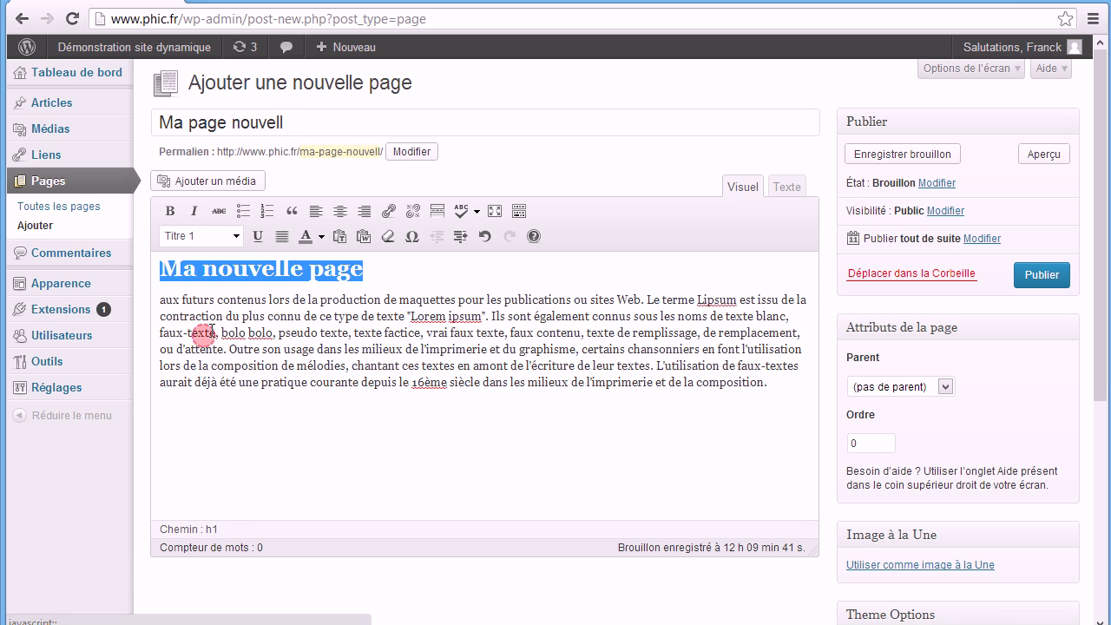
{"action": "left_click", "coordinate": [318, 316]}
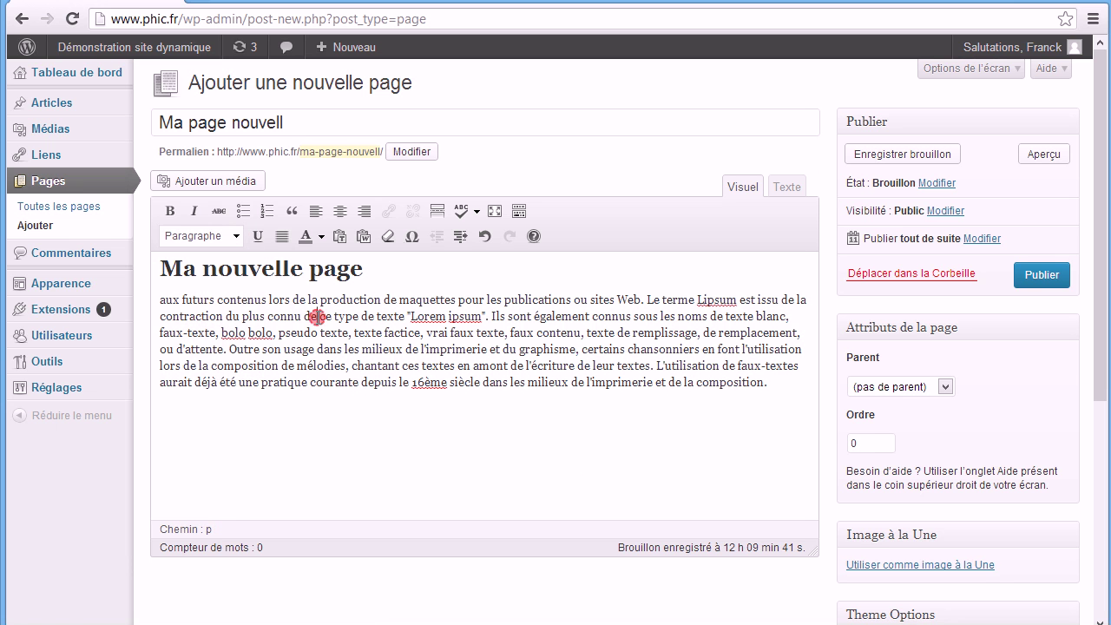
Step: Publish the new page and view it on the live site
{"action": "left_click", "coordinate": [1036, 276]}
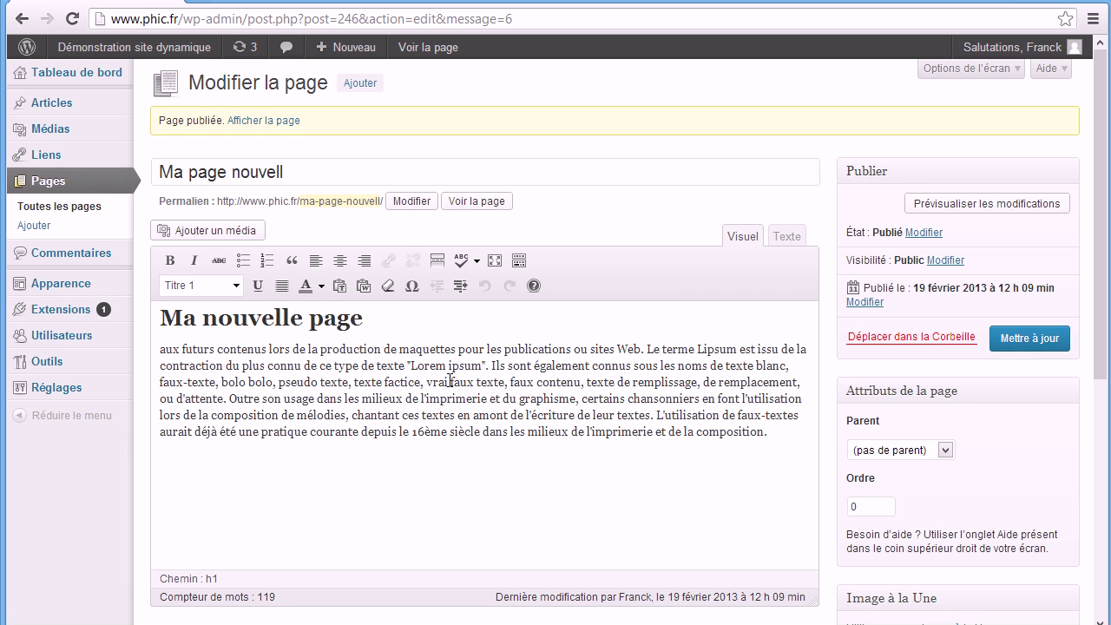
{"action": "left_click", "coordinate": [487, 203]}
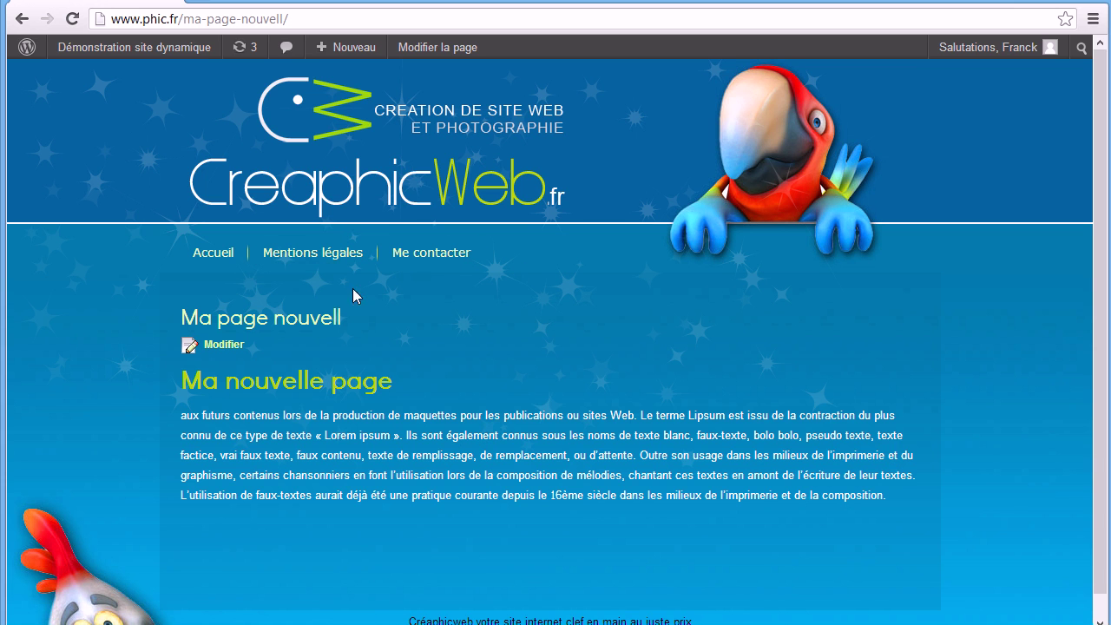
Step: Return to the site's administration and open the page "Ma page nouvell" for editing from the page list
{"action": "mouse_move", "coordinate": [147, 54]}
{"action": "left_click", "coordinate": [123, 79]}
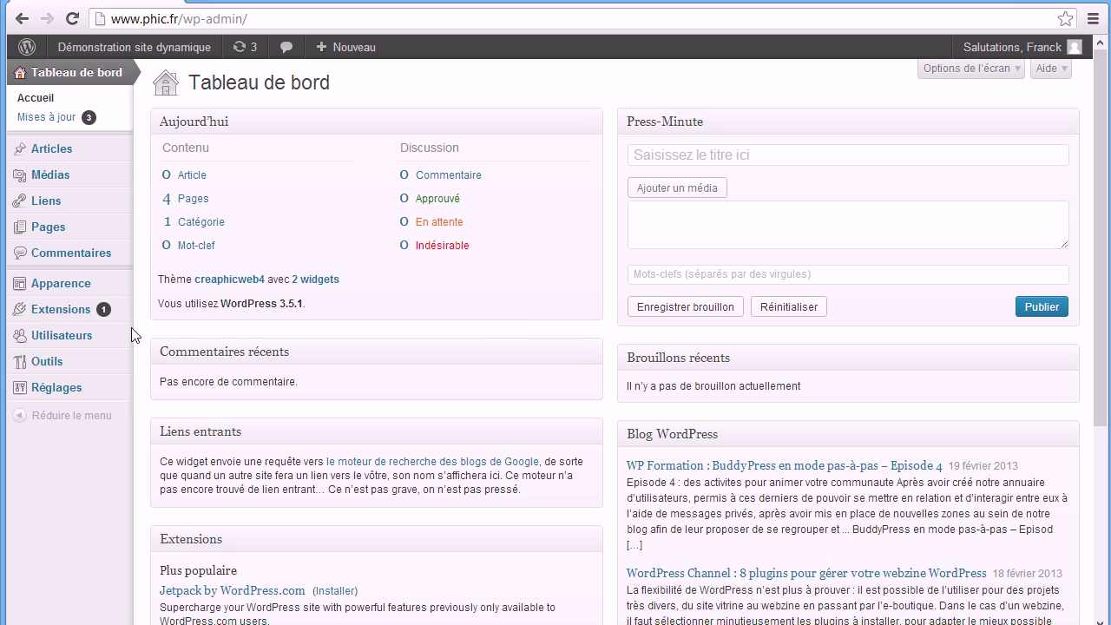
{"action": "mouse_move", "coordinate": [43, 224]}
{"action": "left_click", "coordinate": [40, 226]}
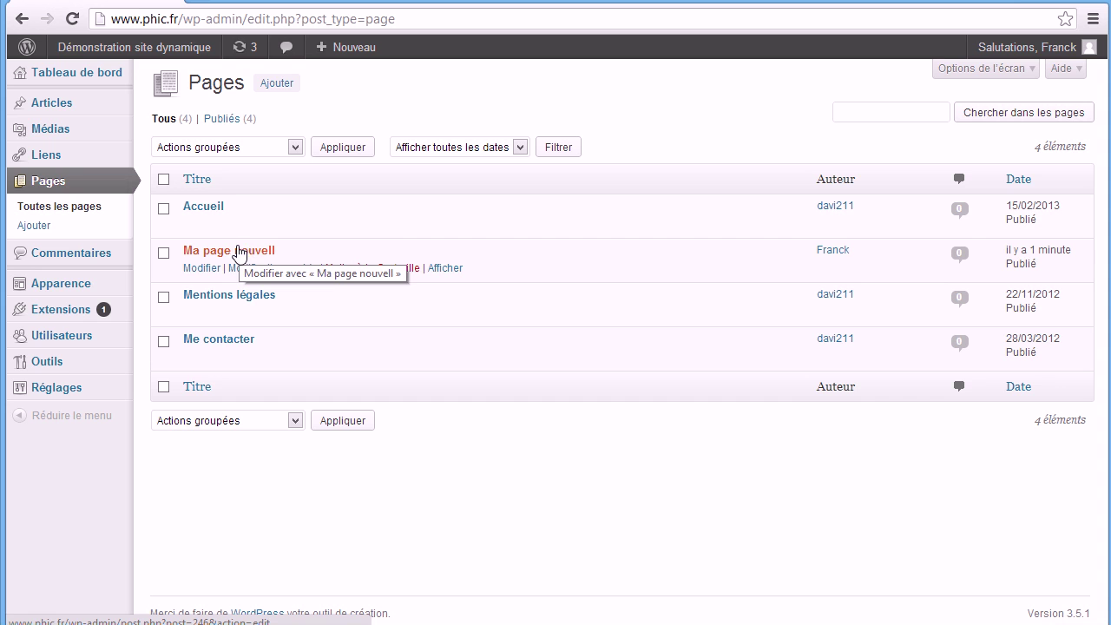
{"action": "left_click", "coordinate": [231, 252]}
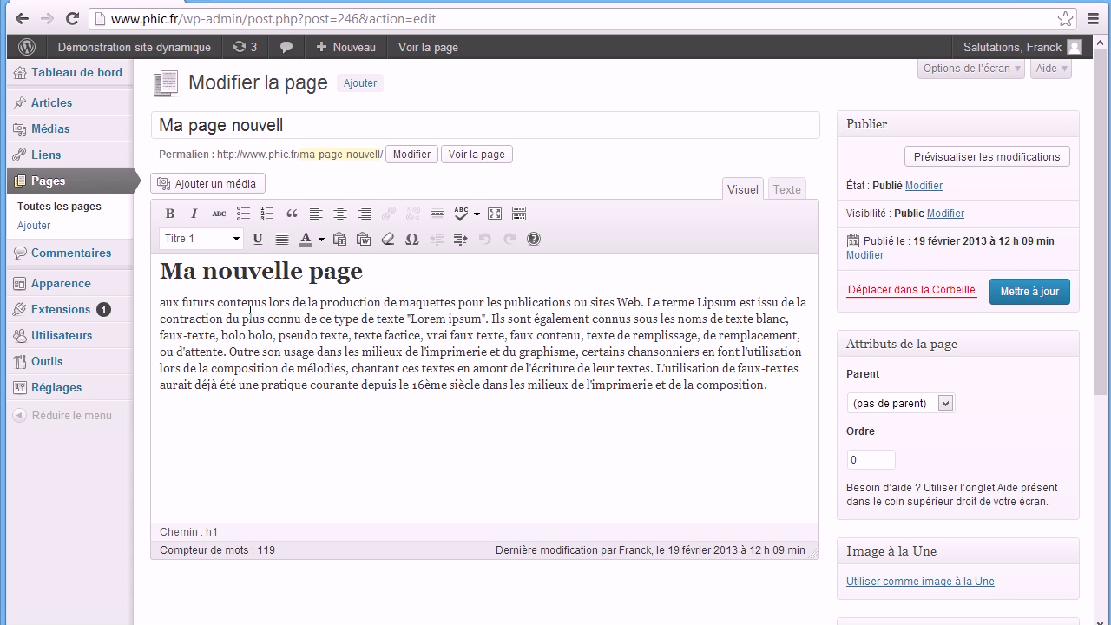
Step: Add the page "Ma page nouvell" to the MenuHaut navigation menu
{"action": "mouse_move", "coordinate": [54, 293]}
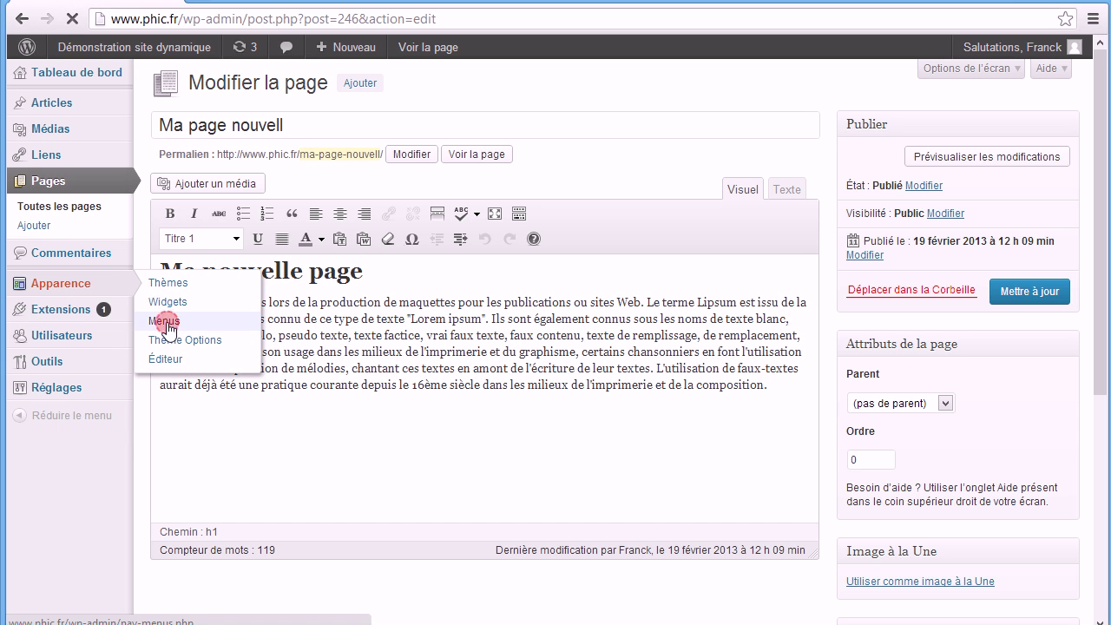
{"action": "left_click", "coordinate": [166, 323]}
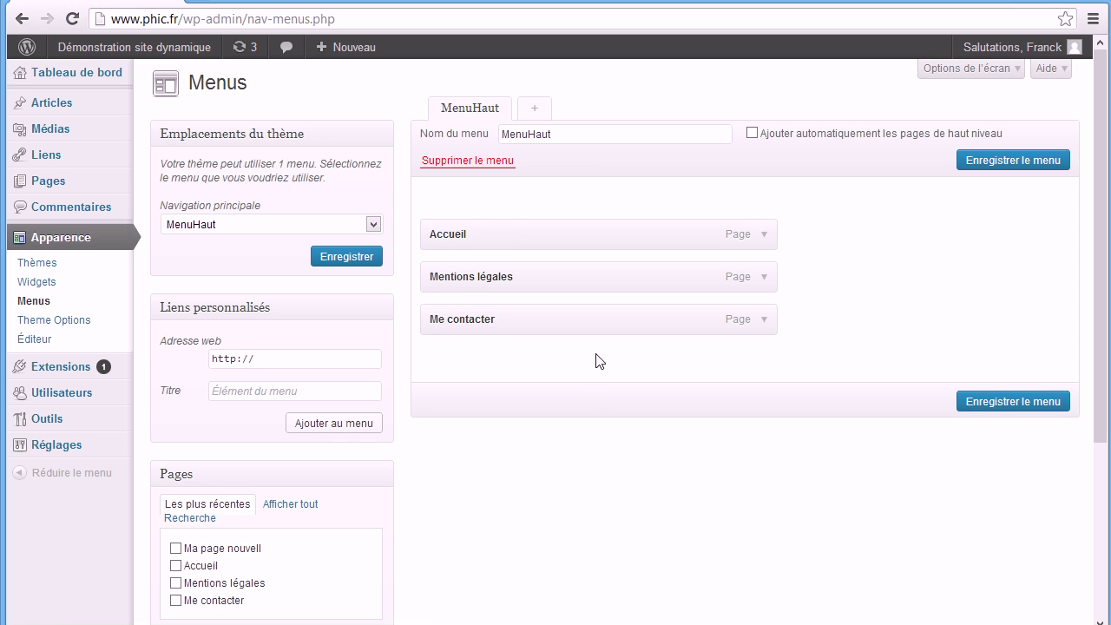
{"action": "scroll", "coordinate": [286, 541], "scroll_direction": "down", "scroll_amount": 2}
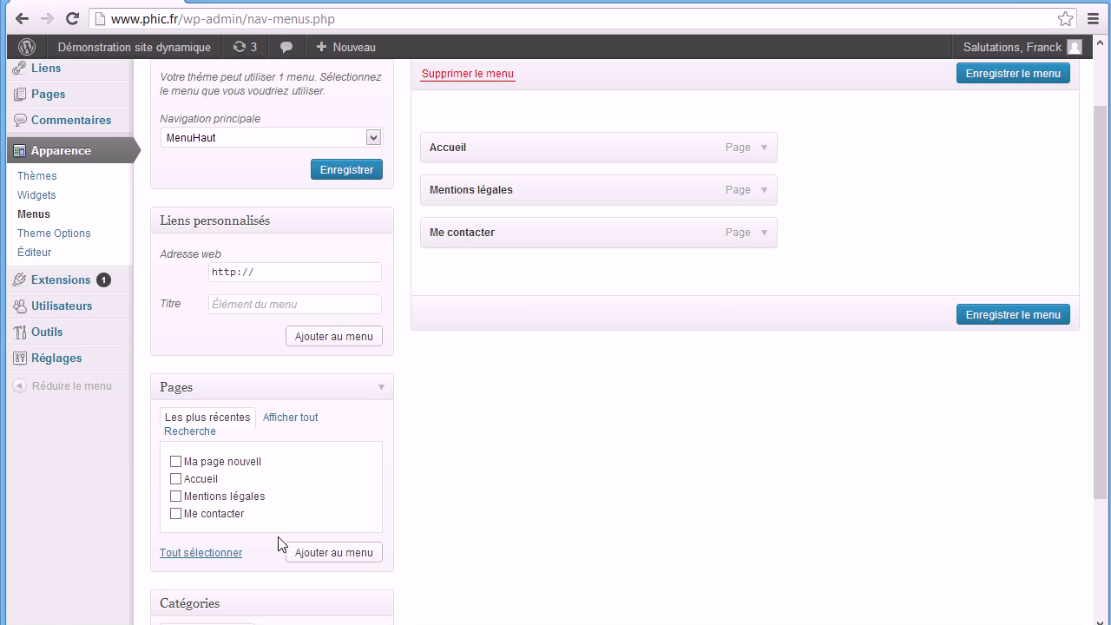
{"action": "left_click", "coordinate": [178, 464]}
{"action": "left_click", "coordinate": [317, 554]}
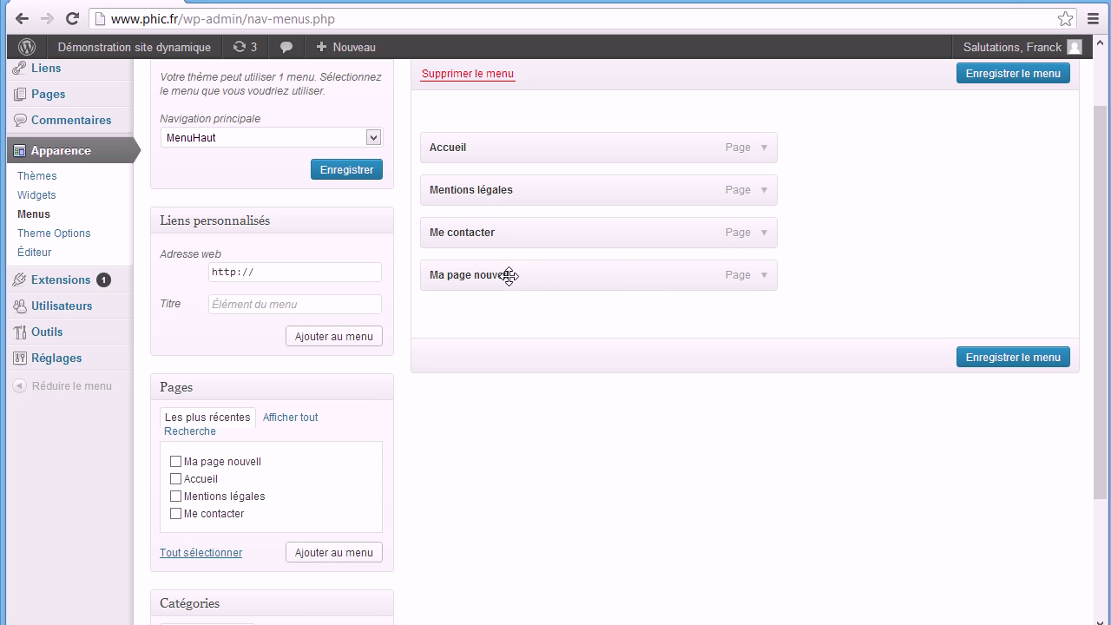
Step: Set the navigation title of the "Ma page nouvell" menu item to "Nouvelle" and save the menu
{"action": "left_click", "coordinate": [764, 276]}
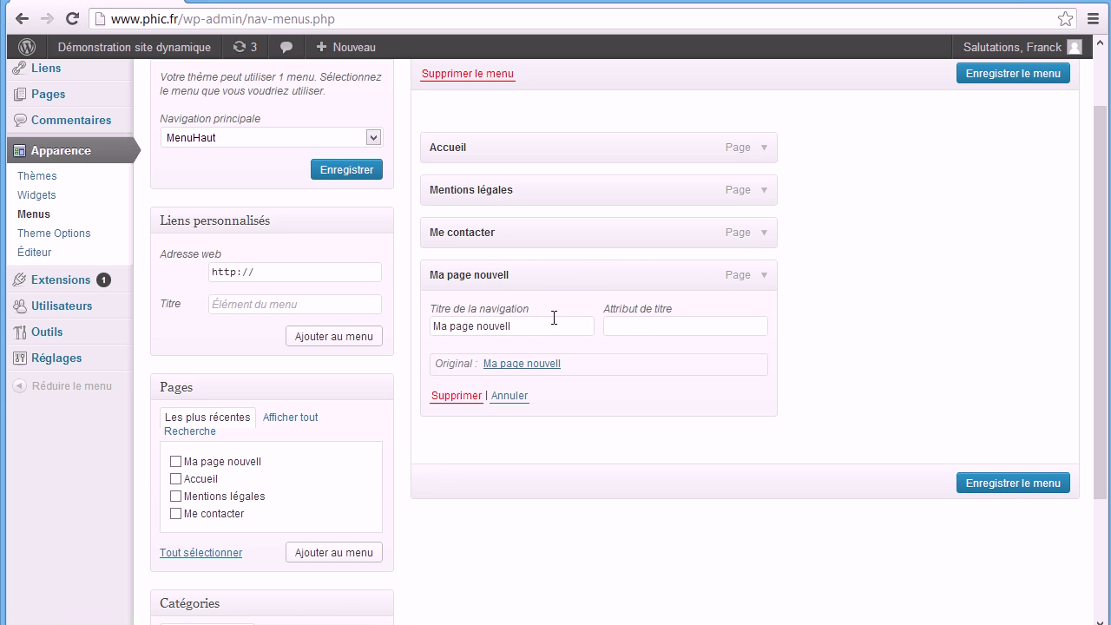
{"action": "left_click_drag", "start_coordinate": [526, 325], "coordinate": [433, 330]}
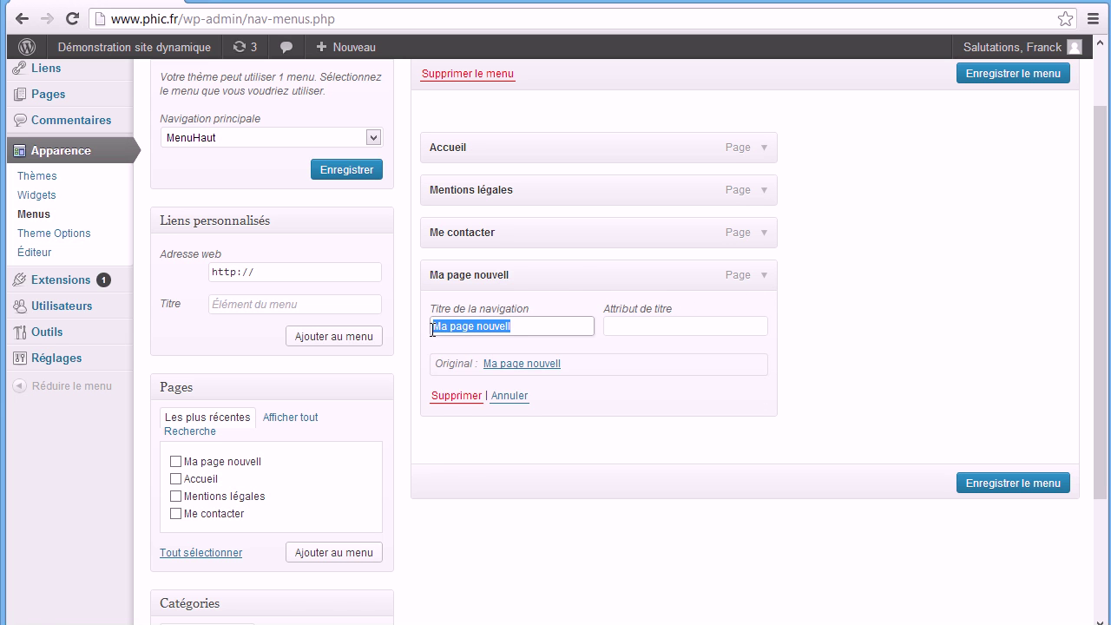
{"action": "type", "text": "Nouvelle"}
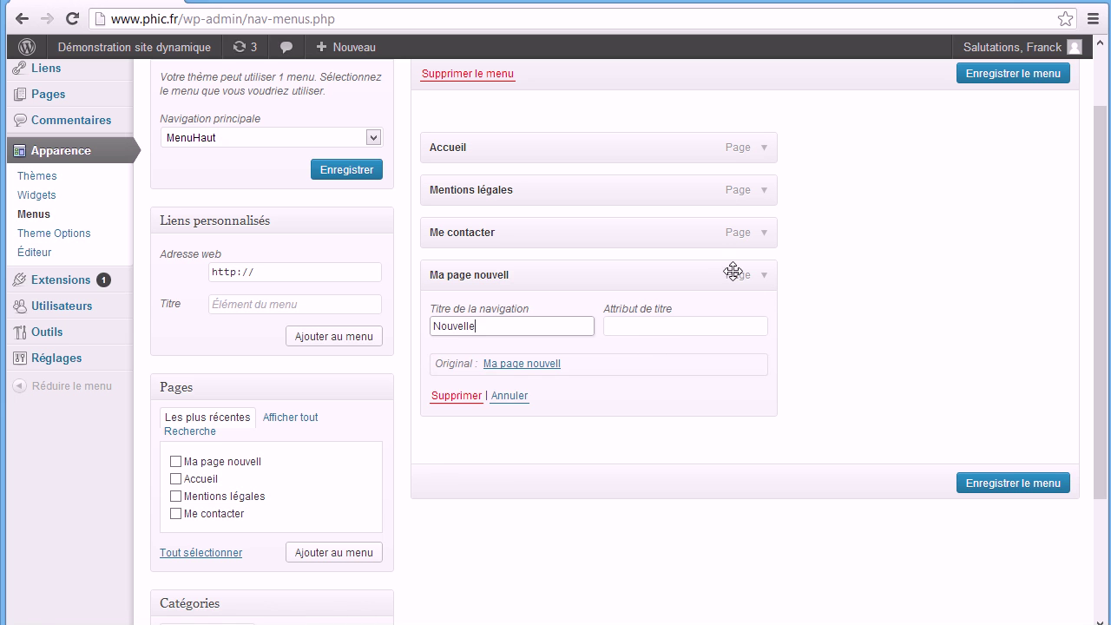
{"action": "left_click", "coordinate": [764, 276]}
{"action": "left_click", "coordinate": [994, 356]}
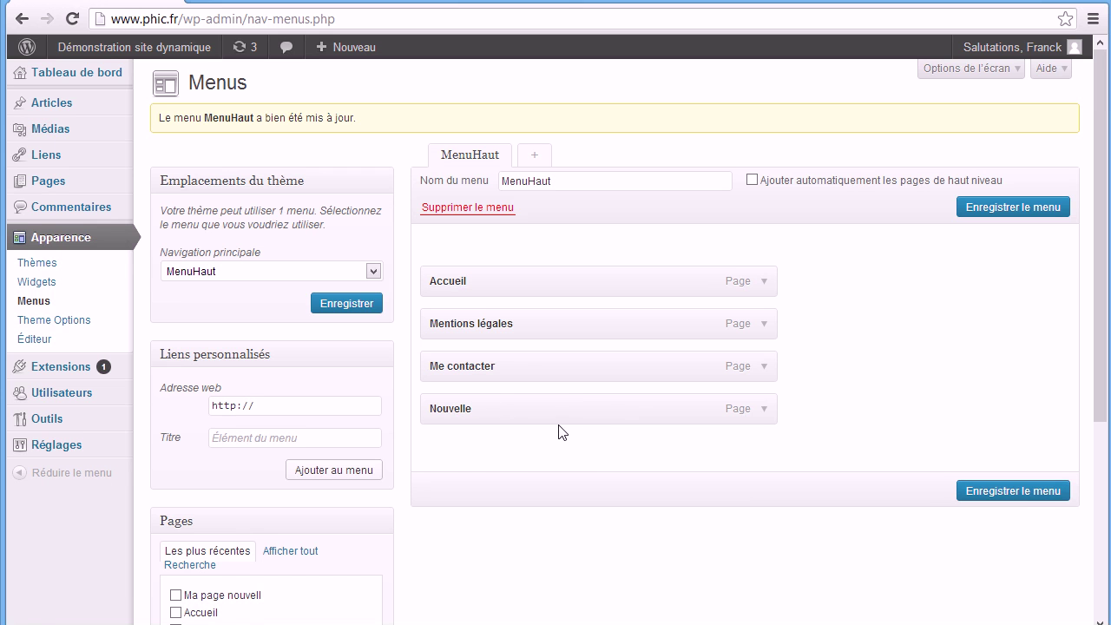
{"action": "left_click", "coordinate": [997, 497]}
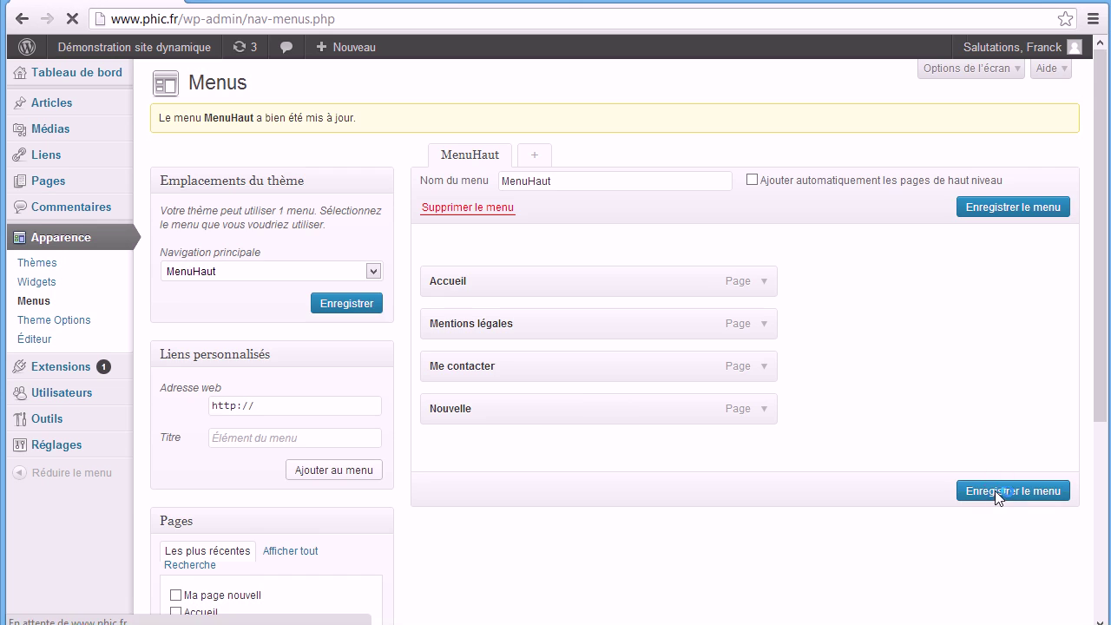
Step: View the page "Ma page nouvell" on the live site and test the Me contacter, Nouvelle and Accueil navigation links
{"action": "left_click", "coordinate": [49, 185]}
{"action": "left_click", "coordinate": [229, 251]}
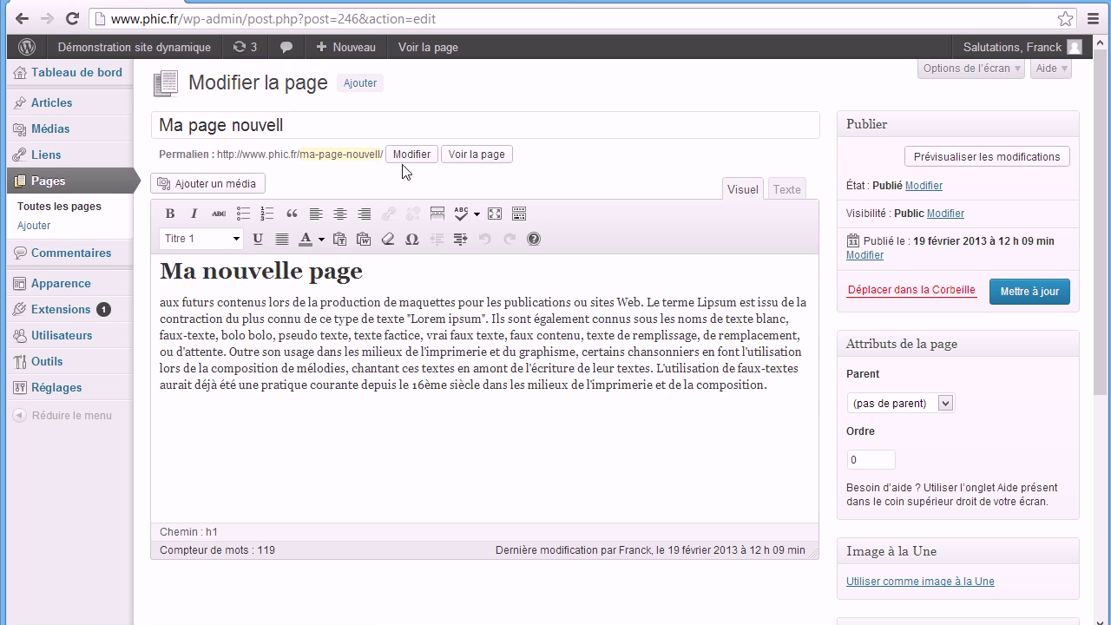
{"action": "left_click", "coordinate": [476, 154]}
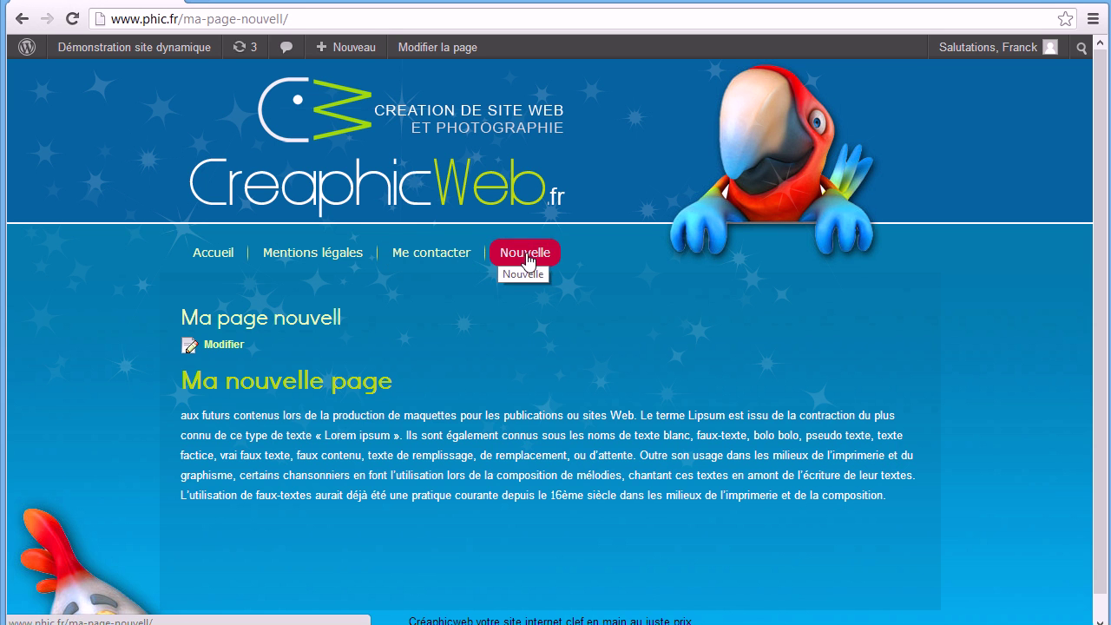
{"action": "left_click", "coordinate": [427, 254]}
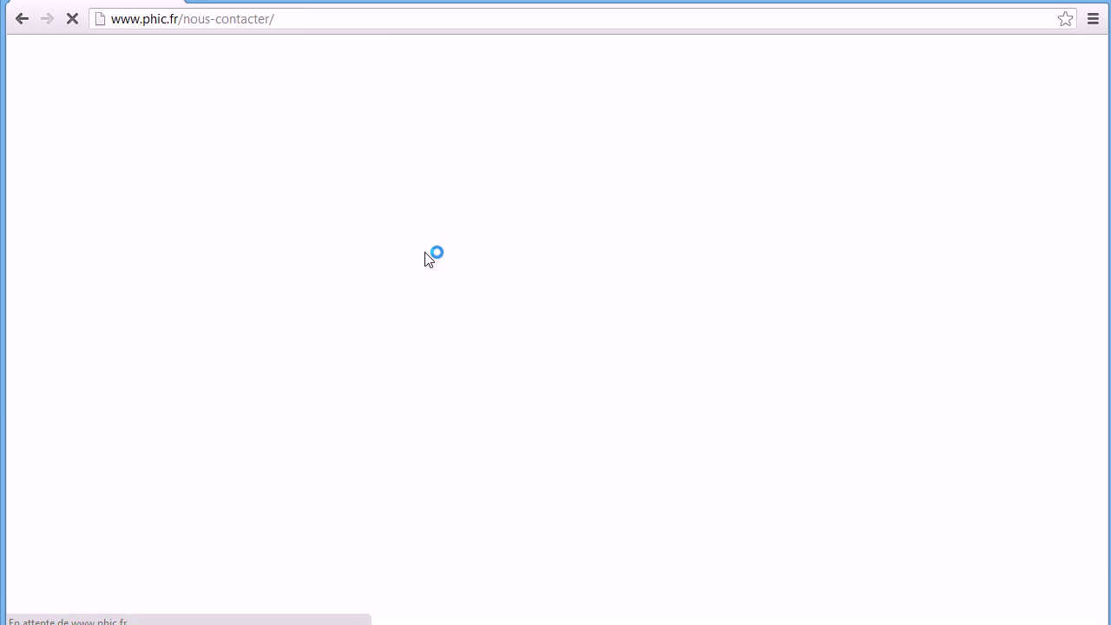
{"action": "left_click", "coordinate": [526, 255]}
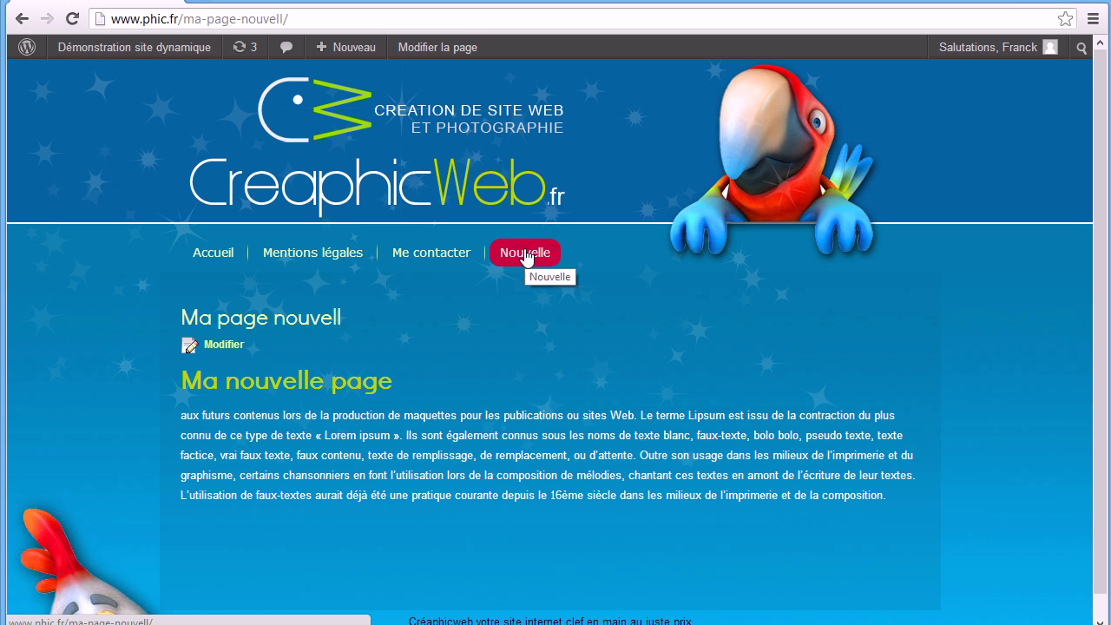
{"action": "left_click", "coordinate": [230, 262]}
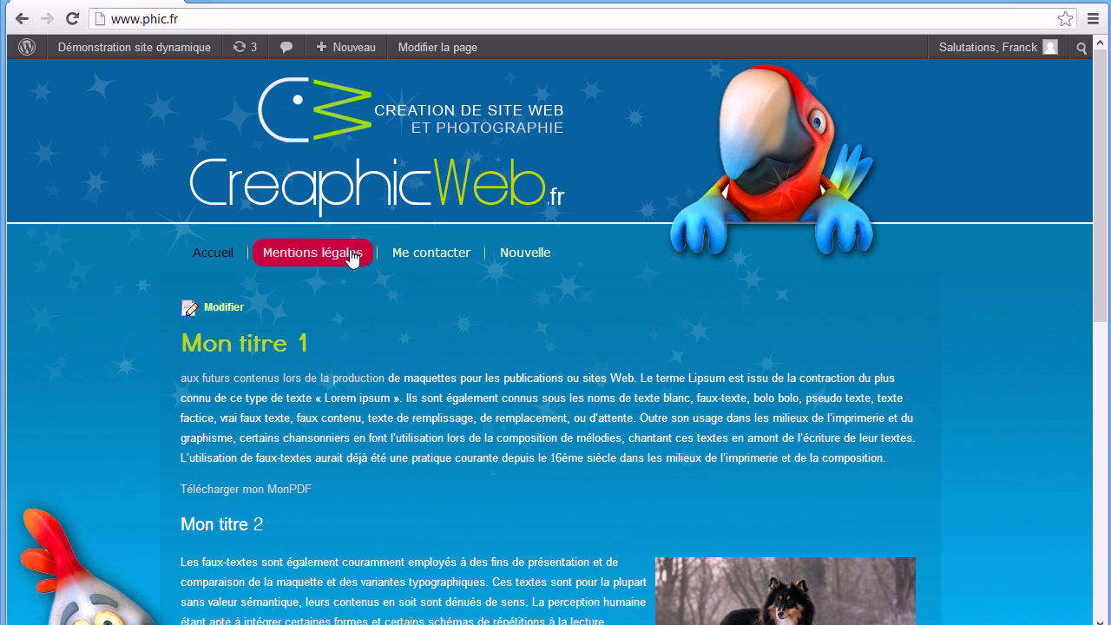
Step: Move the Nouvelle item between Mentions légales and Me contacter at the top level of MenuHaut and save the menu
{"action": "mouse_move", "coordinate": [129, 54]}
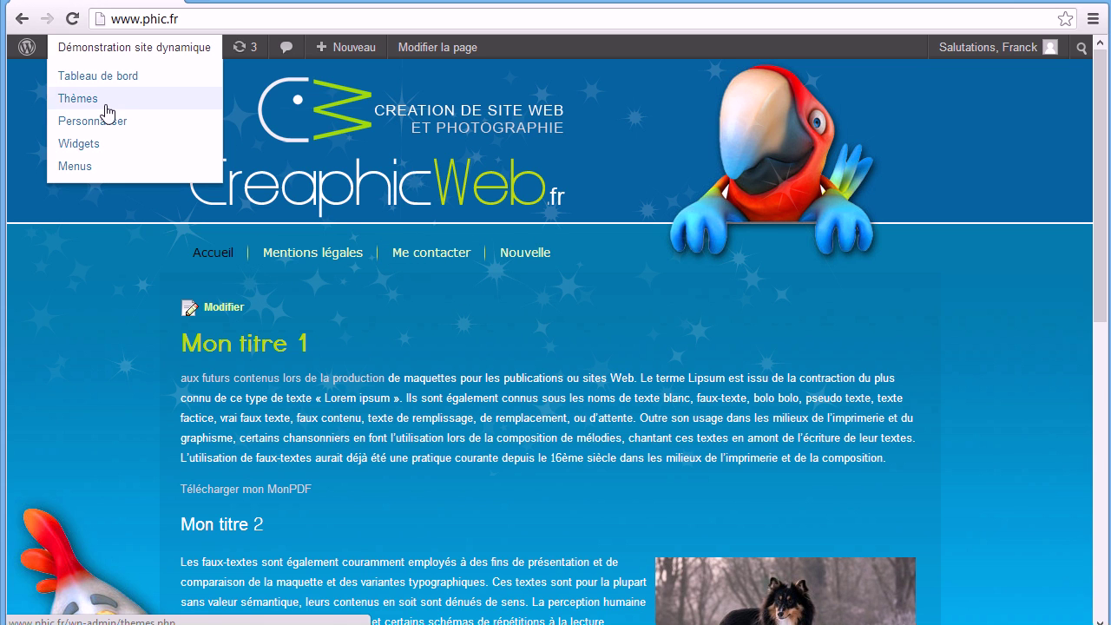
{"action": "left_click", "coordinate": [102, 77]}
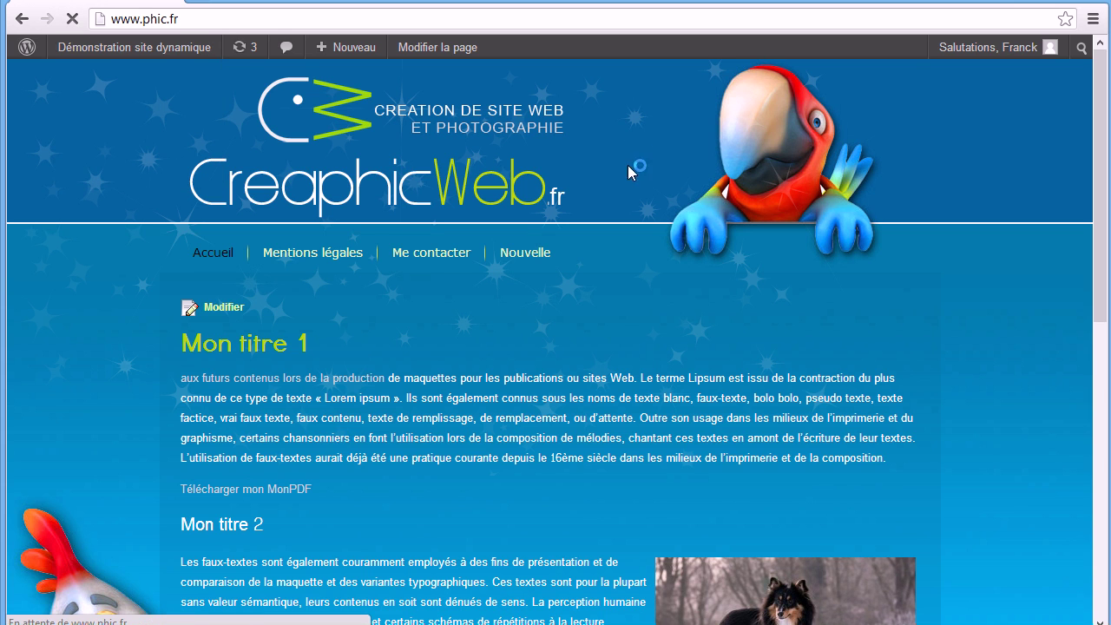
{"action": "mouse_move", "coordinate": [122, 51]}
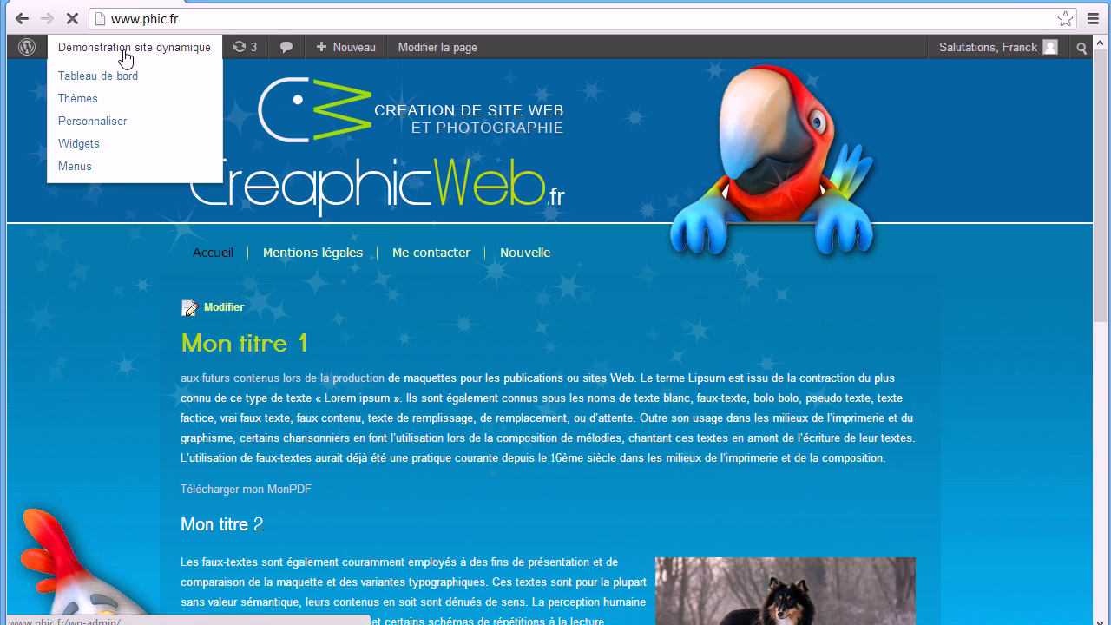
{"action": "left_click", "coordinate": [76, 171]}
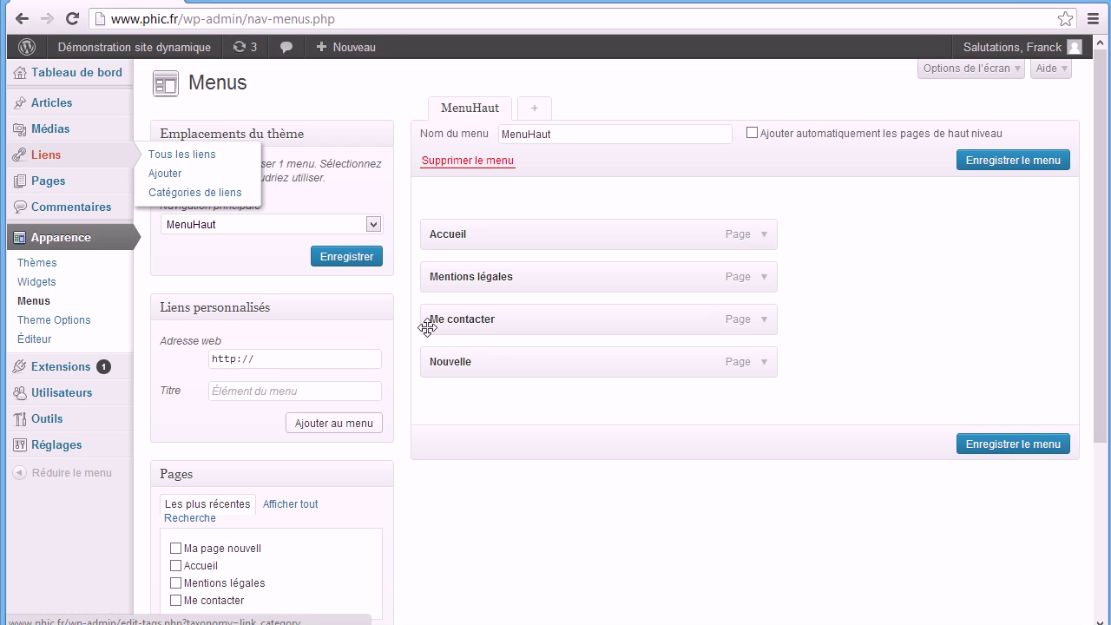
{"action": "left_click_drag", "start_coordinate": [461, 367], "coordinate": [463, 335]}
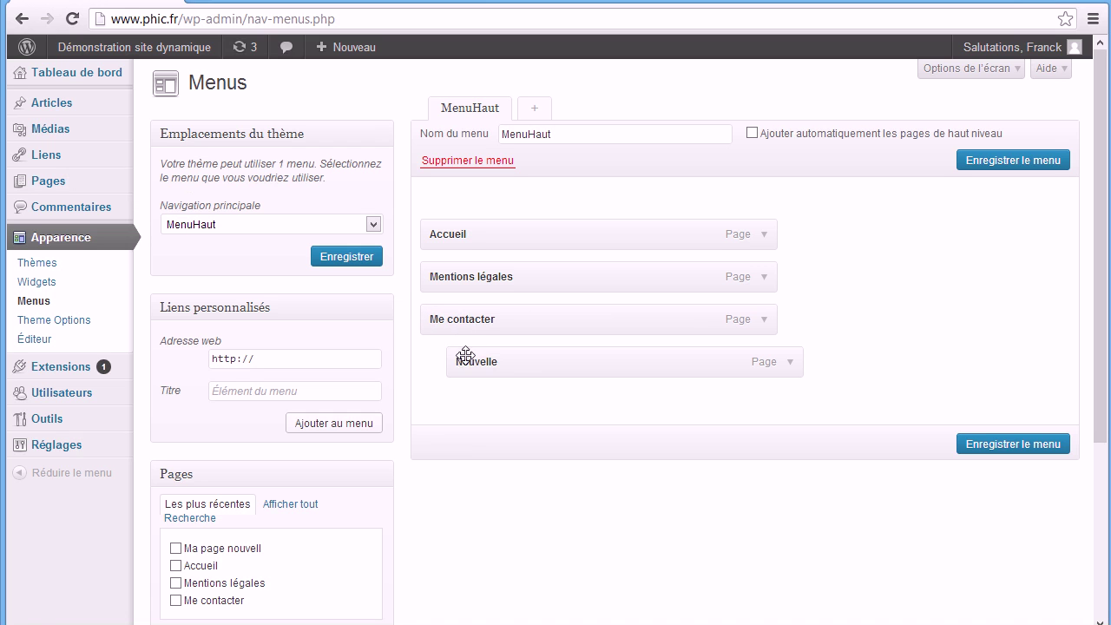
{"action": "left_click_drag", "start_coordinate": [508, 367], "coordinate": [477, 317]}
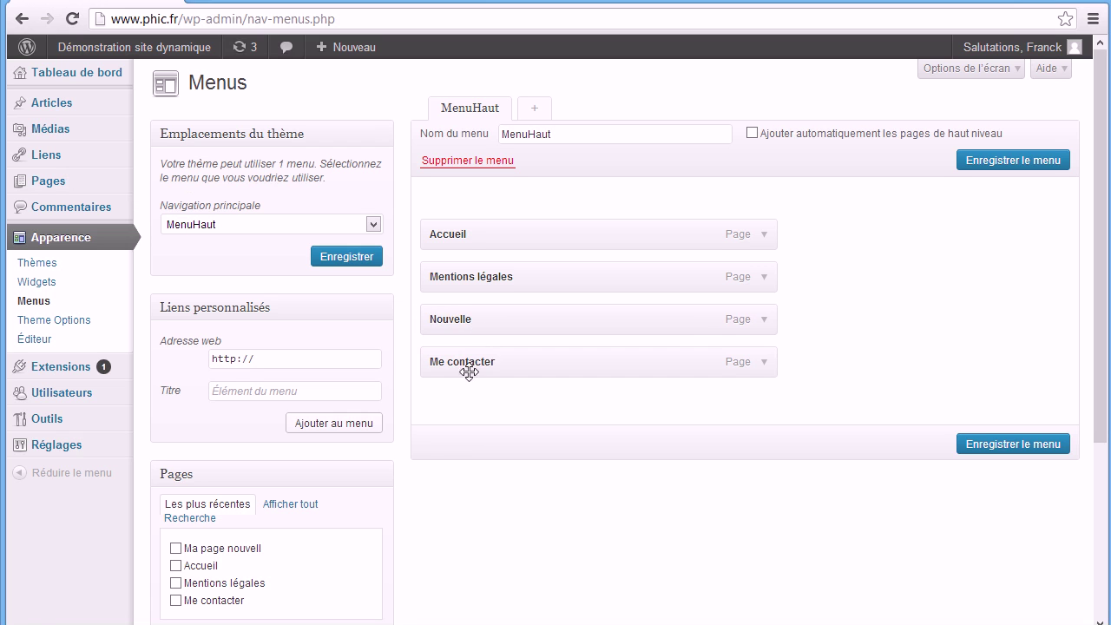
{"action": "left_click", "coordinate": [1049, 446]}
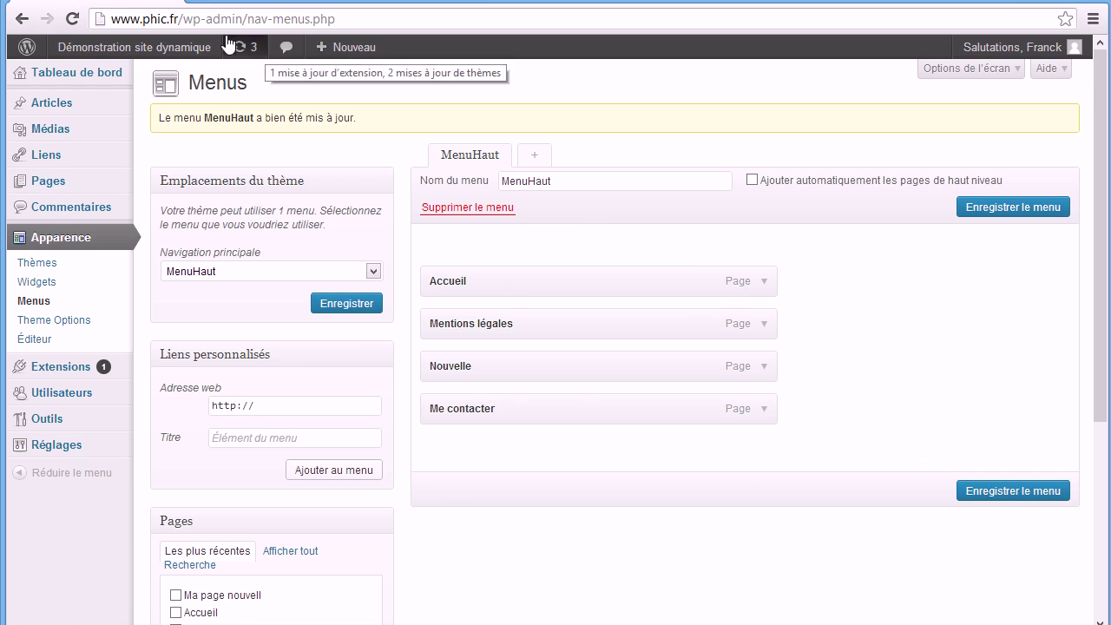
{"action": "left_click", "coordinate": [171, 18]}
{"action": "left_click", "coordinate": [171, 19]}
{"action": "left_click_drag", "start_coordinate": [179, 19], "coordinate": [101, 17]}
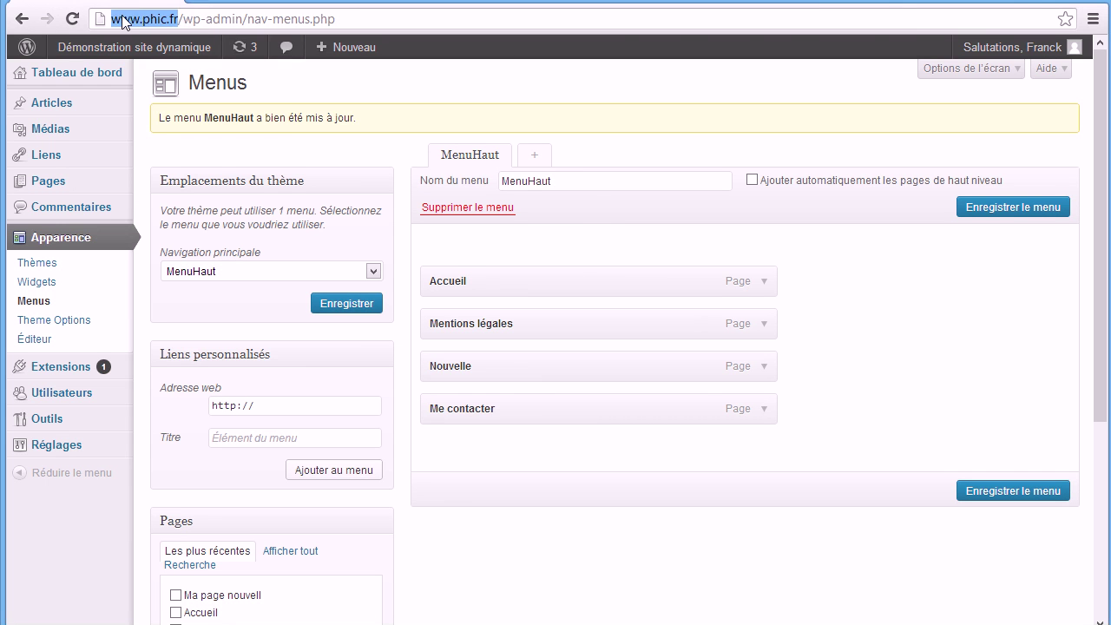
{"action": "left_click", "coordinate": [198, 1]}
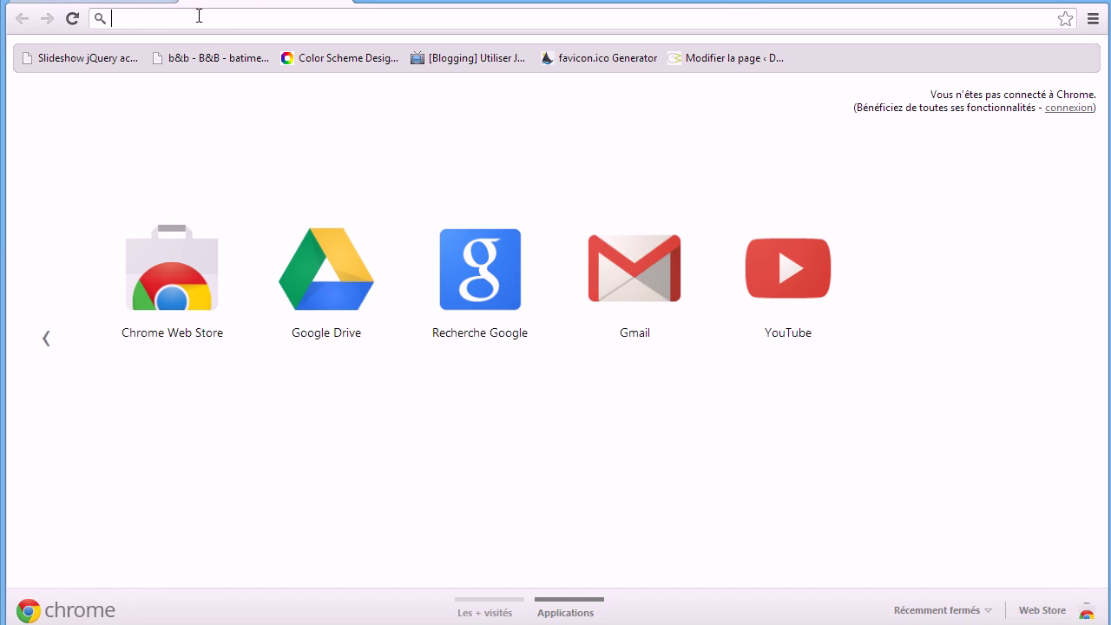
{"action": "type", "text": "http://www.phic.fr"}
{"action": "key", "text": "Return"}
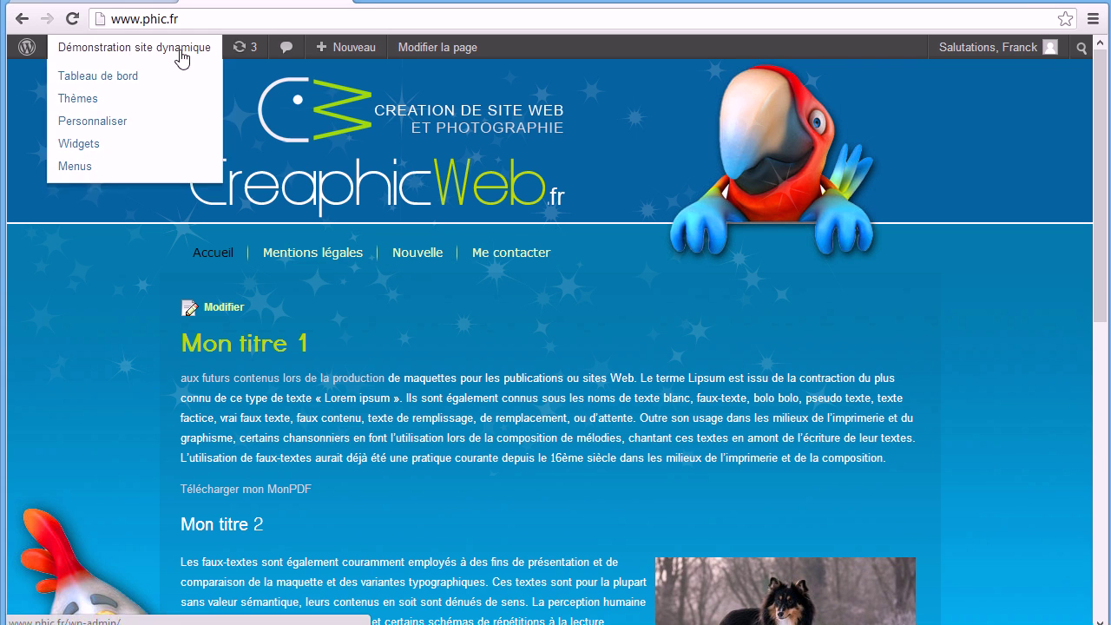
Step: Nest Mentions légales and Nouvelle as sub-items one level under Accueil in MenuHaut and save the menu
{"action": "left_click", "coordinate": [130, 4]}
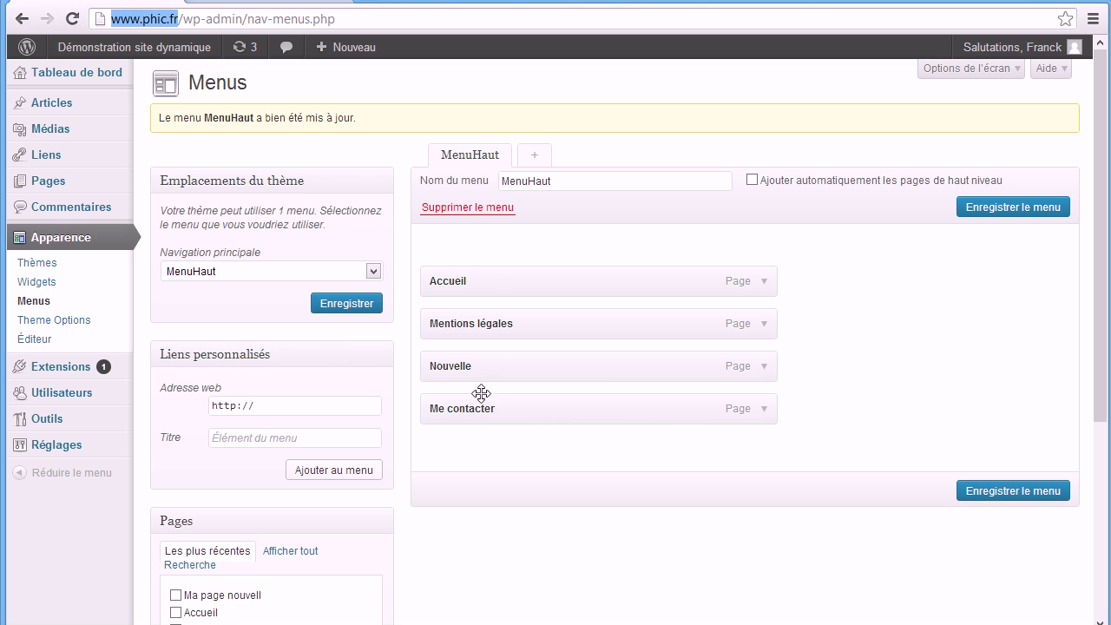
{"action": "left_click_drag", "start_coordinate": [499, 368], "coordinate": [530, 368]}
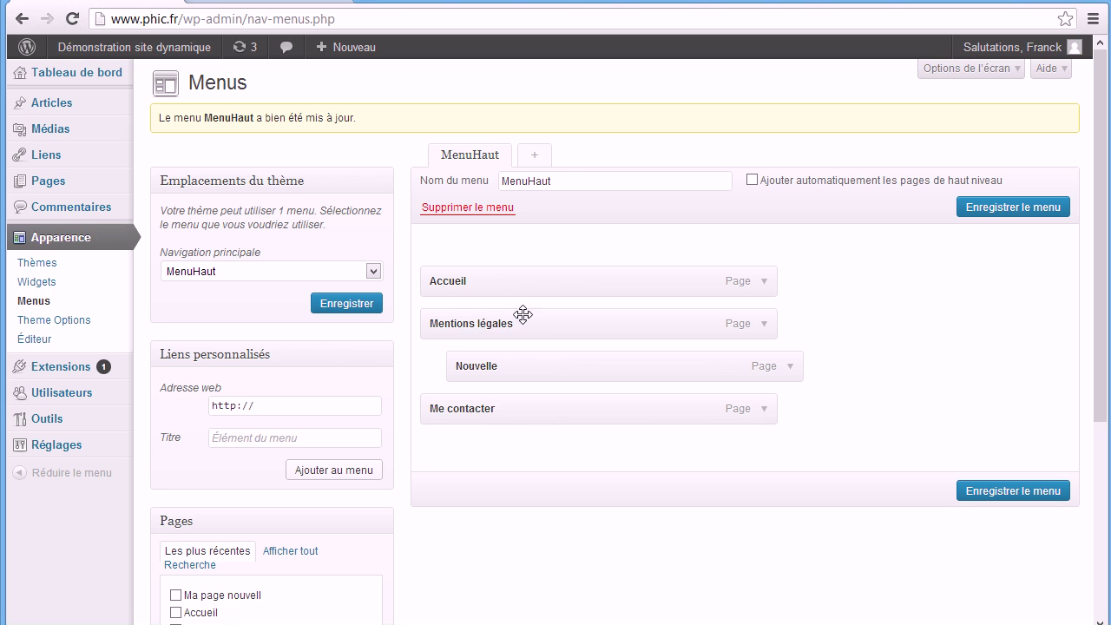
{"action": "left_click_drag", "start_coordinate": [460, 323], "coordinate": [496, 328]}
{"action": "mouse_move", "coordinate": [548, 367]}
{"action": "left_mouse_down"}
{"action": "mouse_move", "coordinate": [518, 367]}
{"action": "mouse_move", "coordinate": [531, 360]}
{"action": "left_mouse_up"}
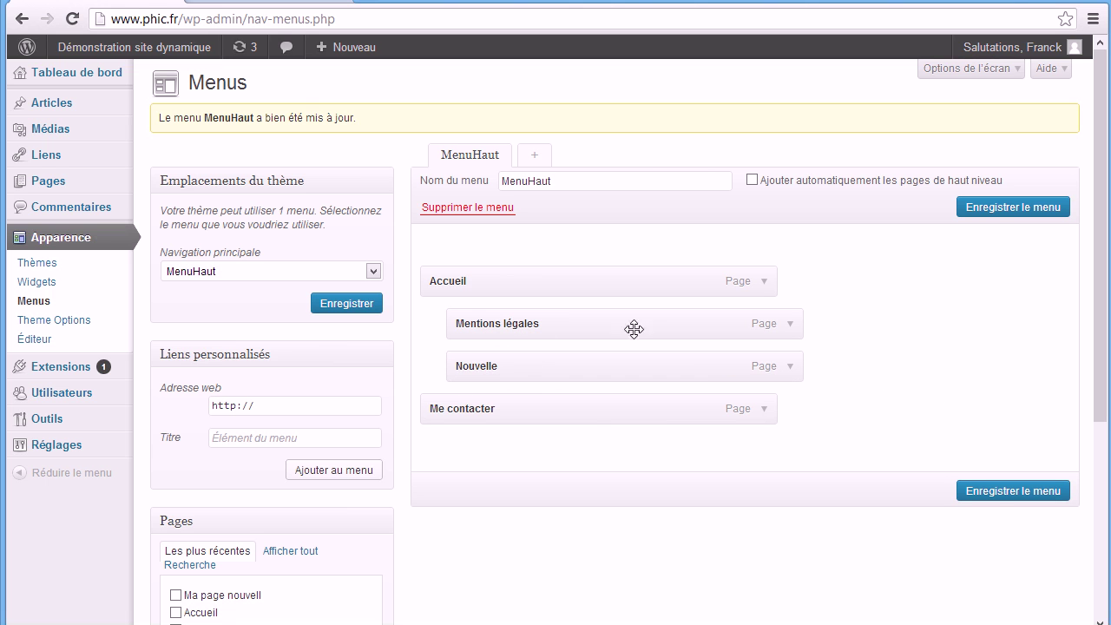
{"action": "left_click", "coordinate": [996, 494]}
Step: Reload the live site's home page and check the submenu under Accueil
{"action": "left_click", "coordinate": [302, 2]}
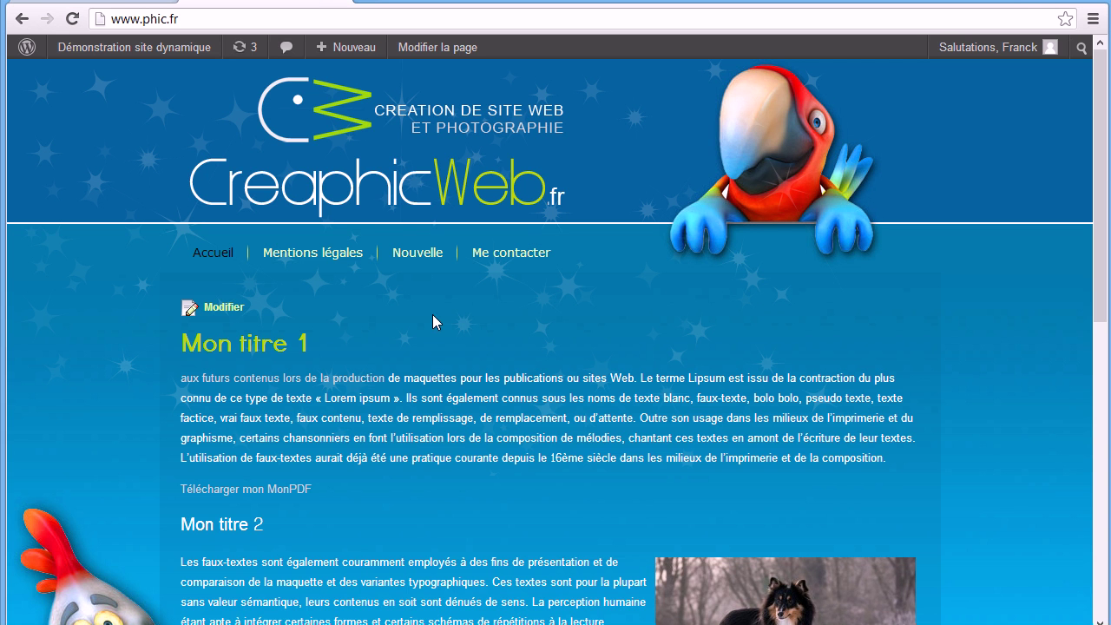
{"action": "key", "text": "F5"}
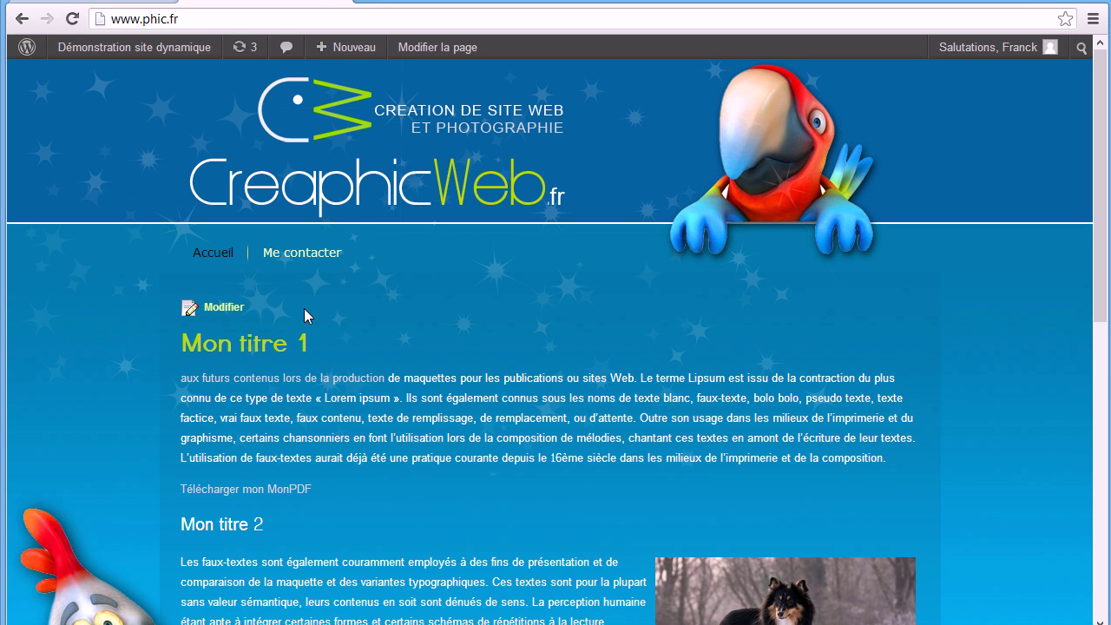
{"action": "mouse_move", "coordinate": [217, 259]}
Step: Add the page "Ma page nouvell" to MenuHaut again, choosing it from the full list of pages
{"action": "left_click", "coordinate": [116, 4]}
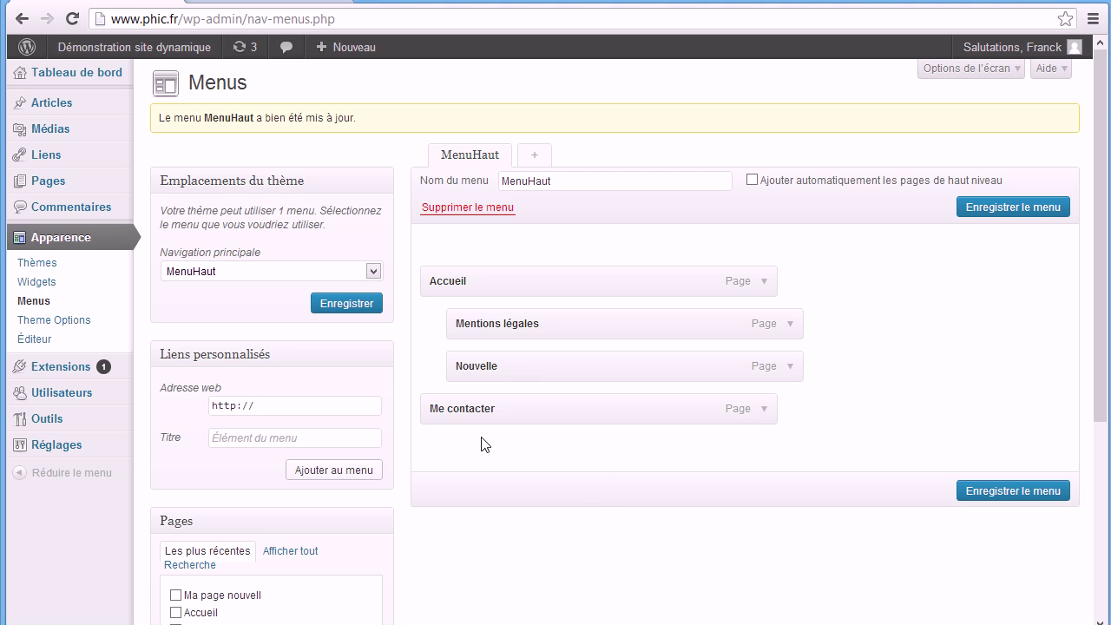
{"action": "scroll", "coordinate": [377, 478], "scroll_direction": "down", "scroll_amount": 1}
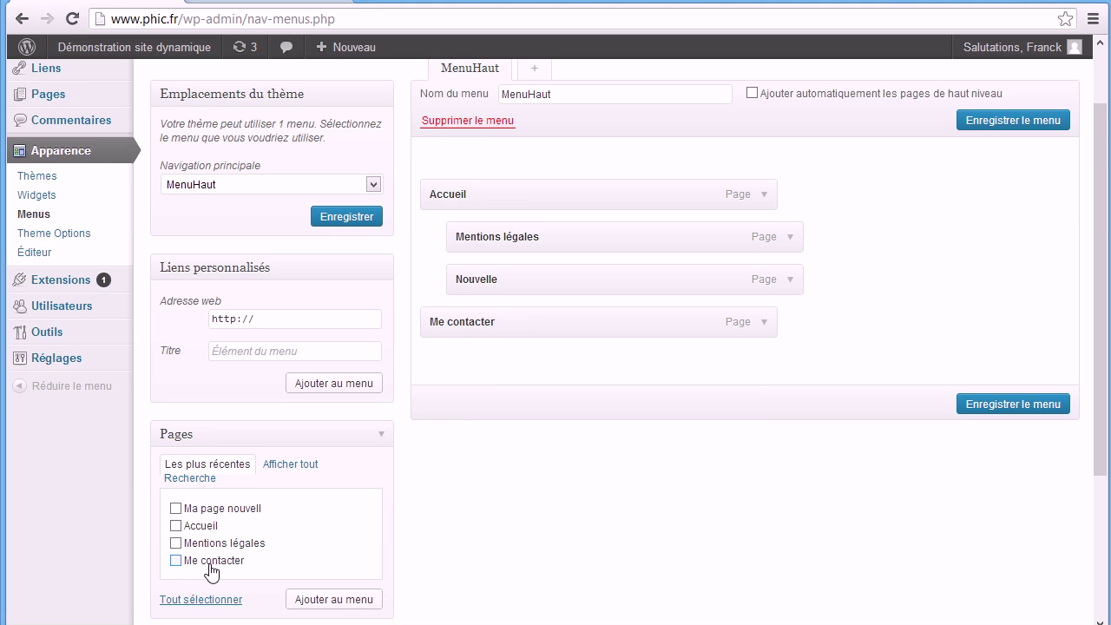
{"action": "left_click", "coordinate": [289, 465]}
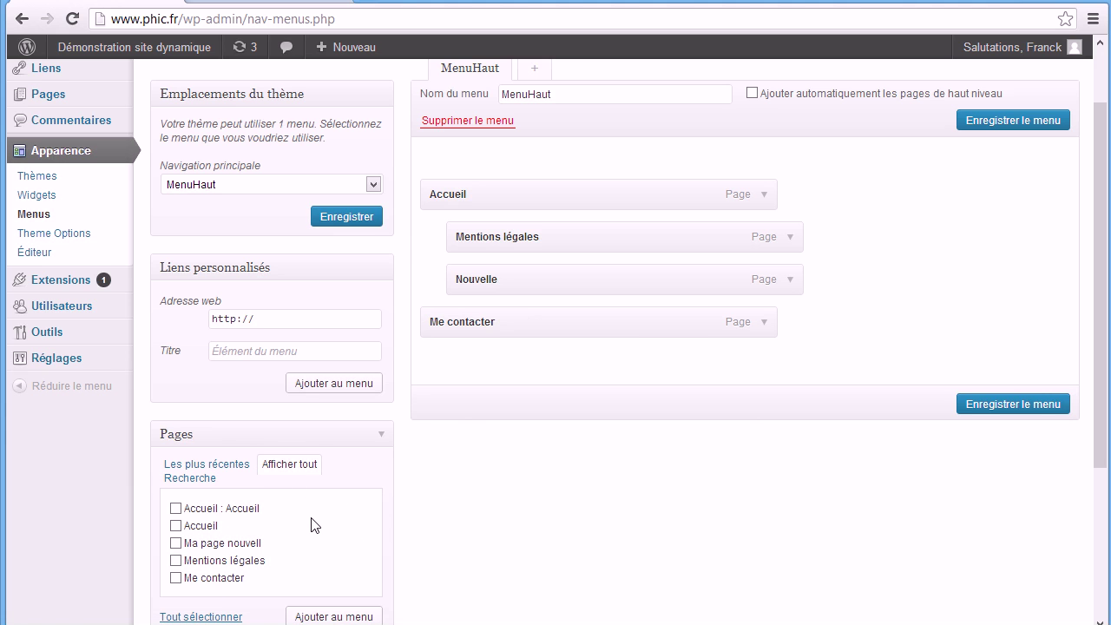
{"action": "left_click", "coordinate": [175, 543]}
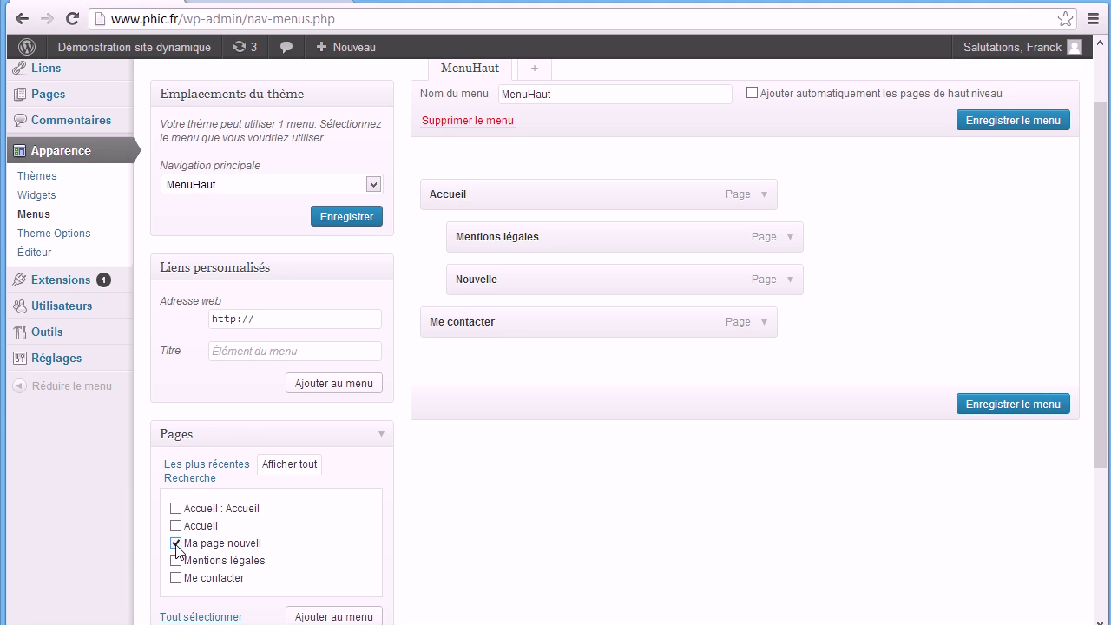
{"action": "left_click", "coordinate": [306, 617]}
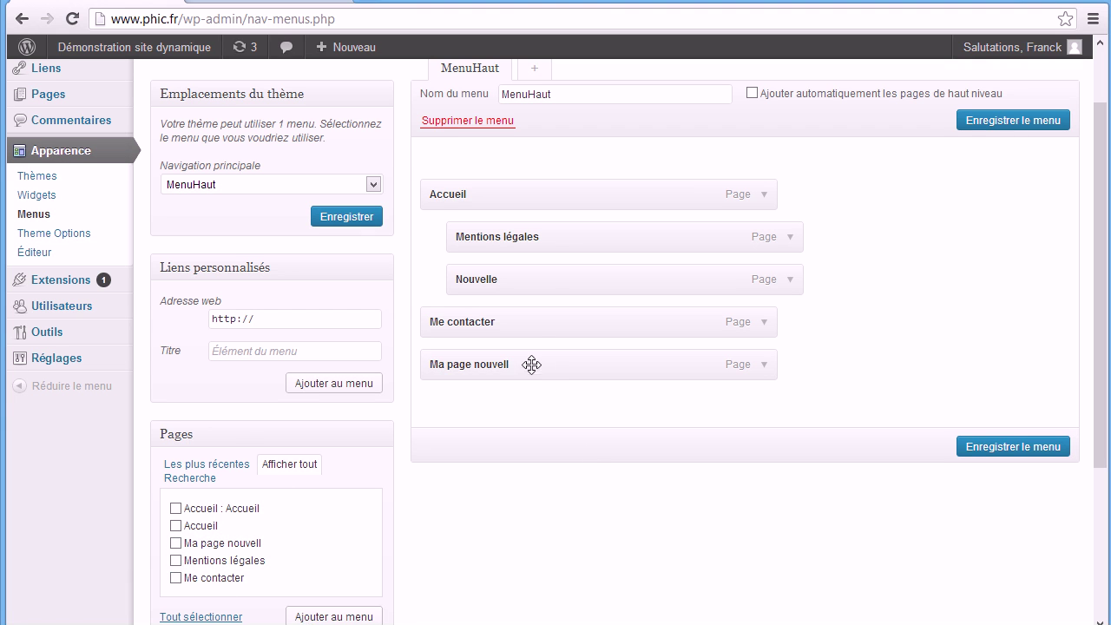
Step: Move the Nouvelle and Mentions légales items out from under Accueil to the top level of MenuHaut
{"action": "left_click_drag", "start_coordinate": [530, 278], "coordinate": [506, 281]}
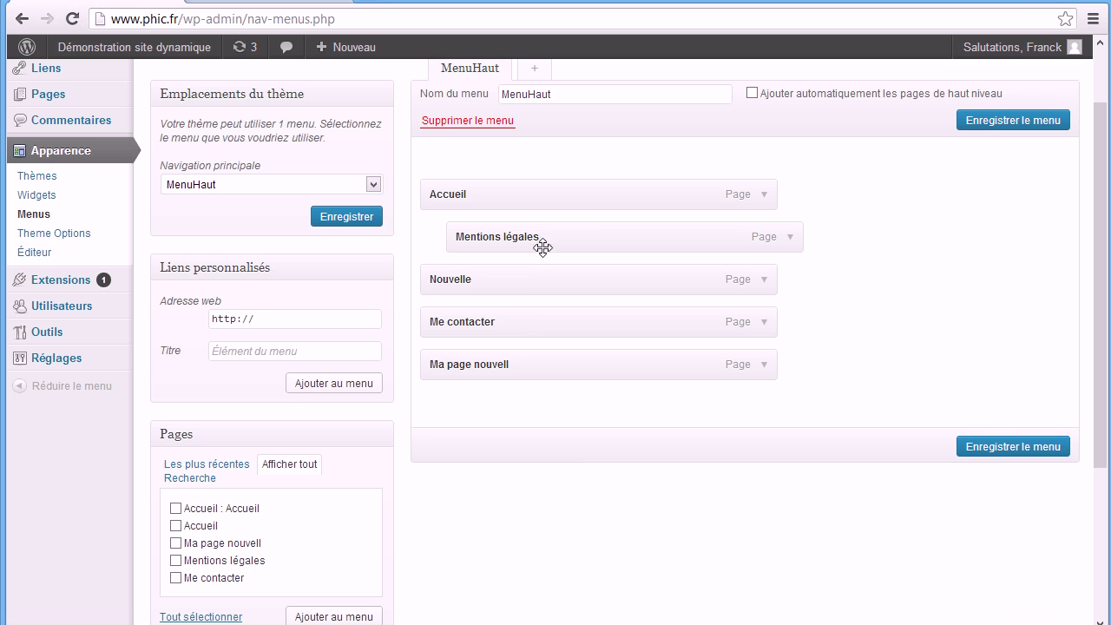
{"action": "left_click_drag", "start_coordinate": [556, 236], "coordinate": [520, 236]}
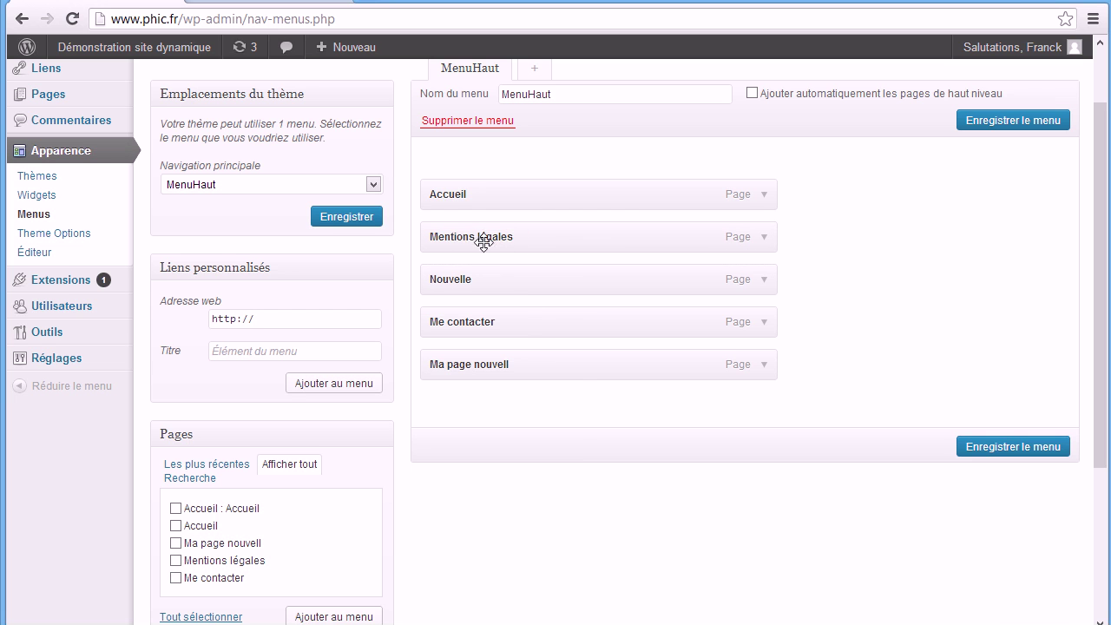